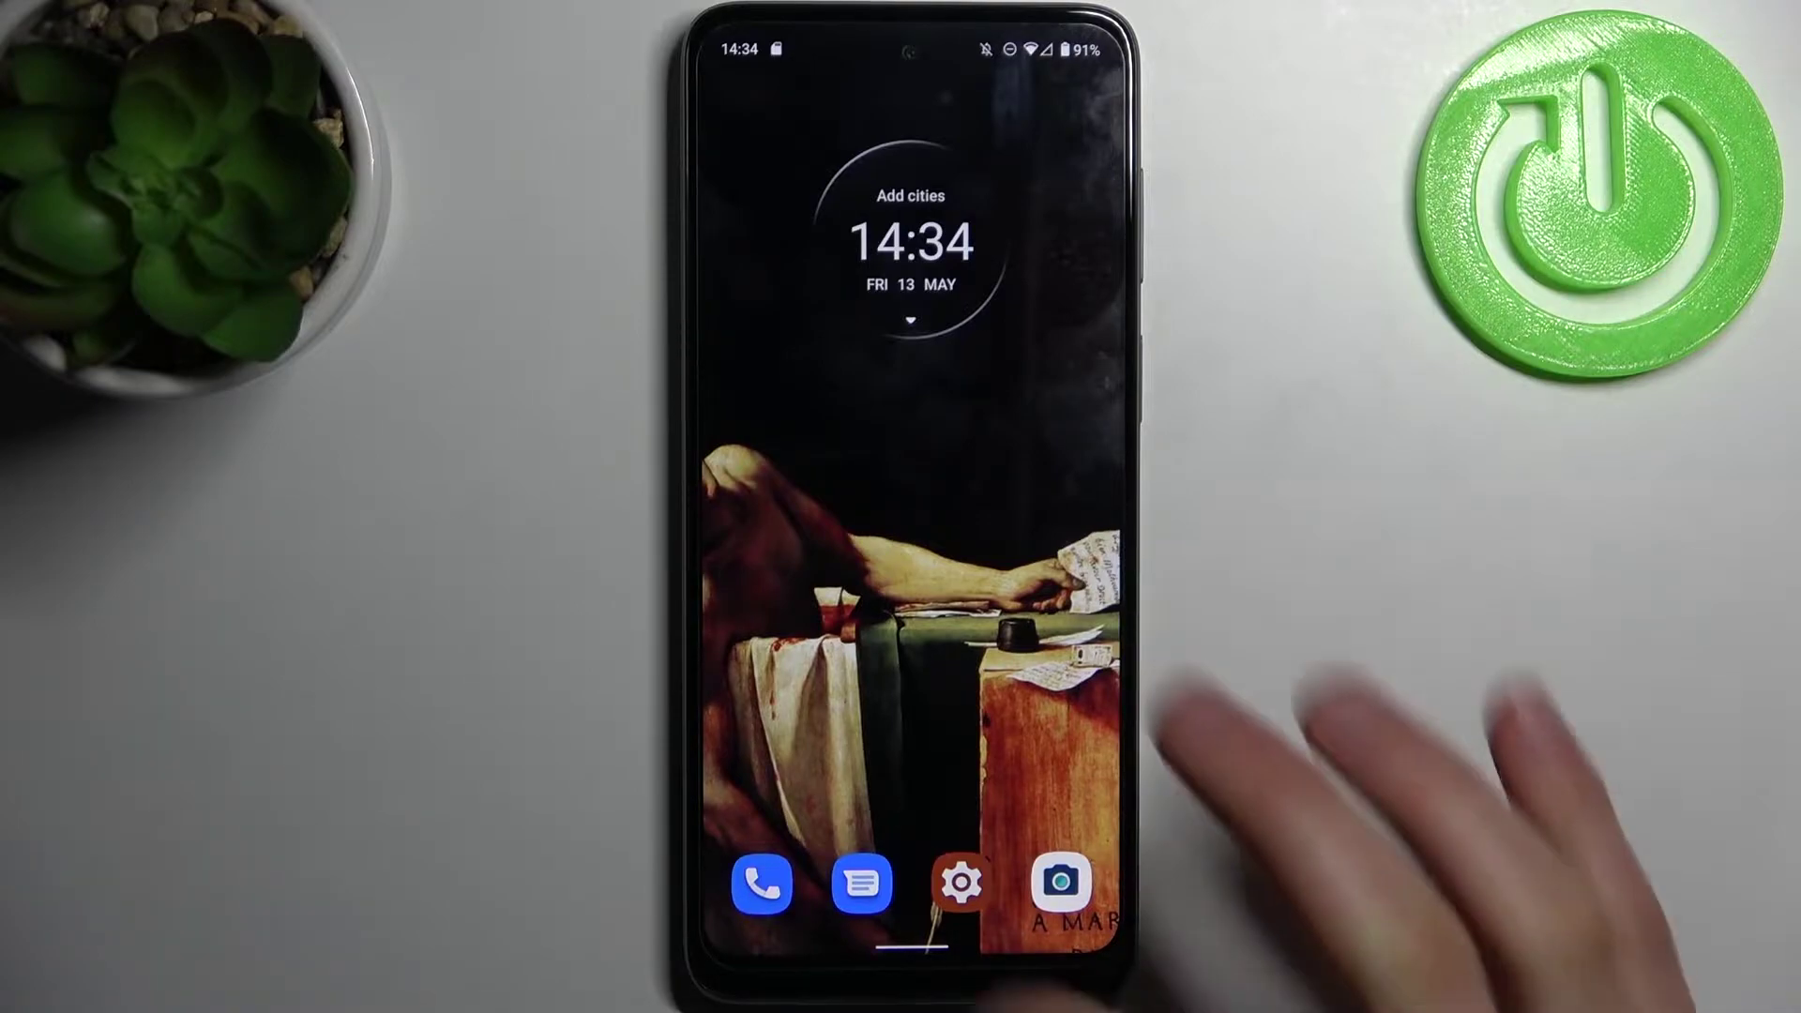
- Bring up the app drawer from the home screen to reach Contacts
{"action": "left_click_drag", "start_coordinate": [986, 844], "coordinate": [986, 351]}
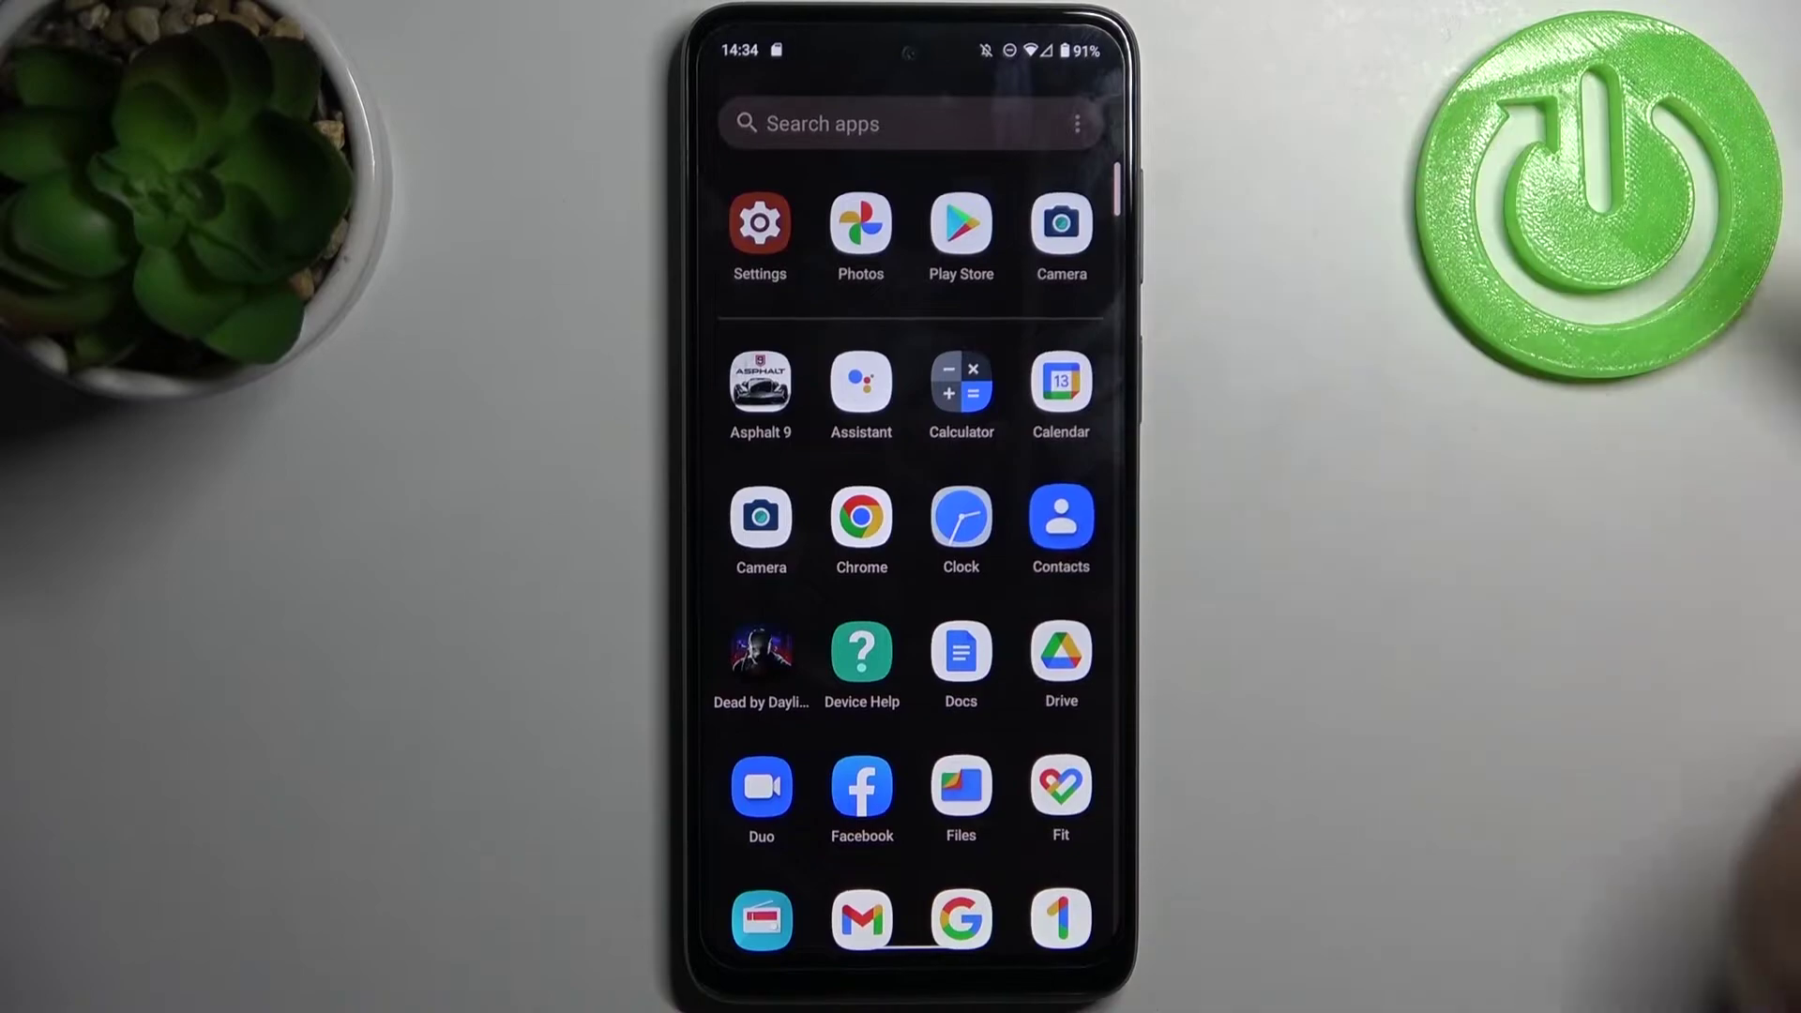
- Open Contacts and switch to the second Hard Reset account, which has no contacts
{"action": "left_click", "coordinate": [1061, 517]}
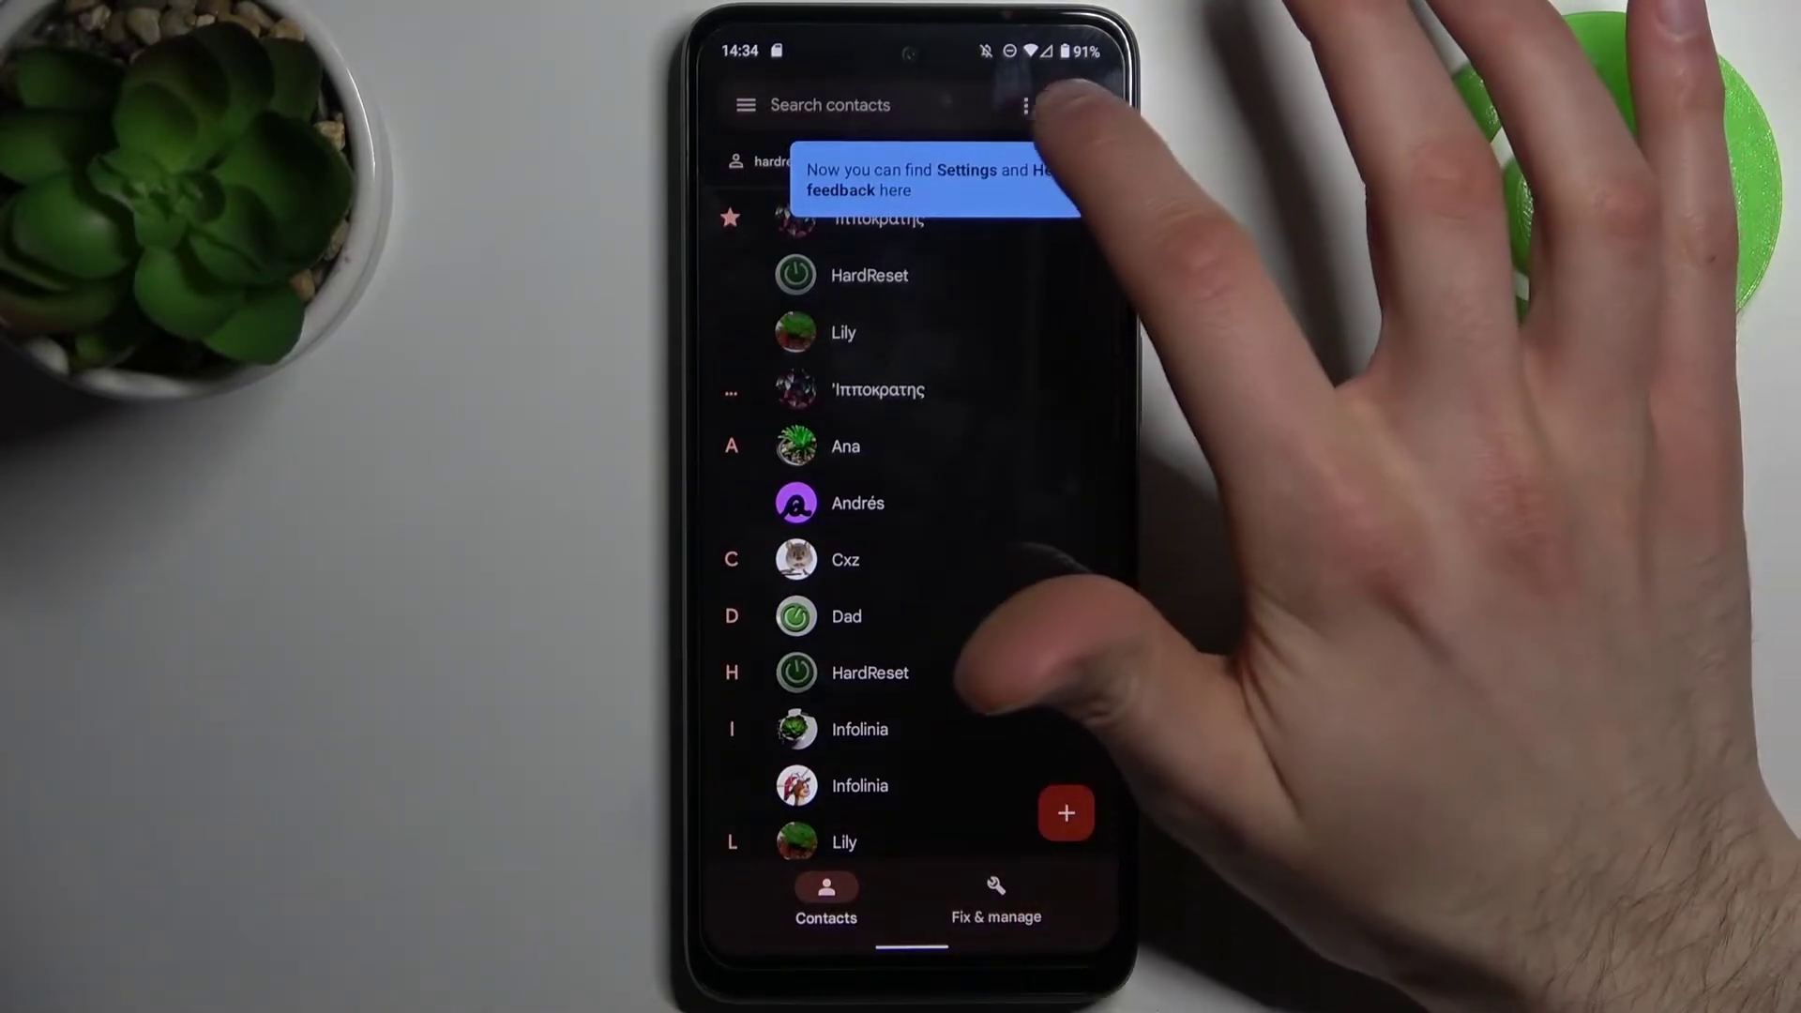
{"action": "left_click", "coordinate": [1077, 106]}
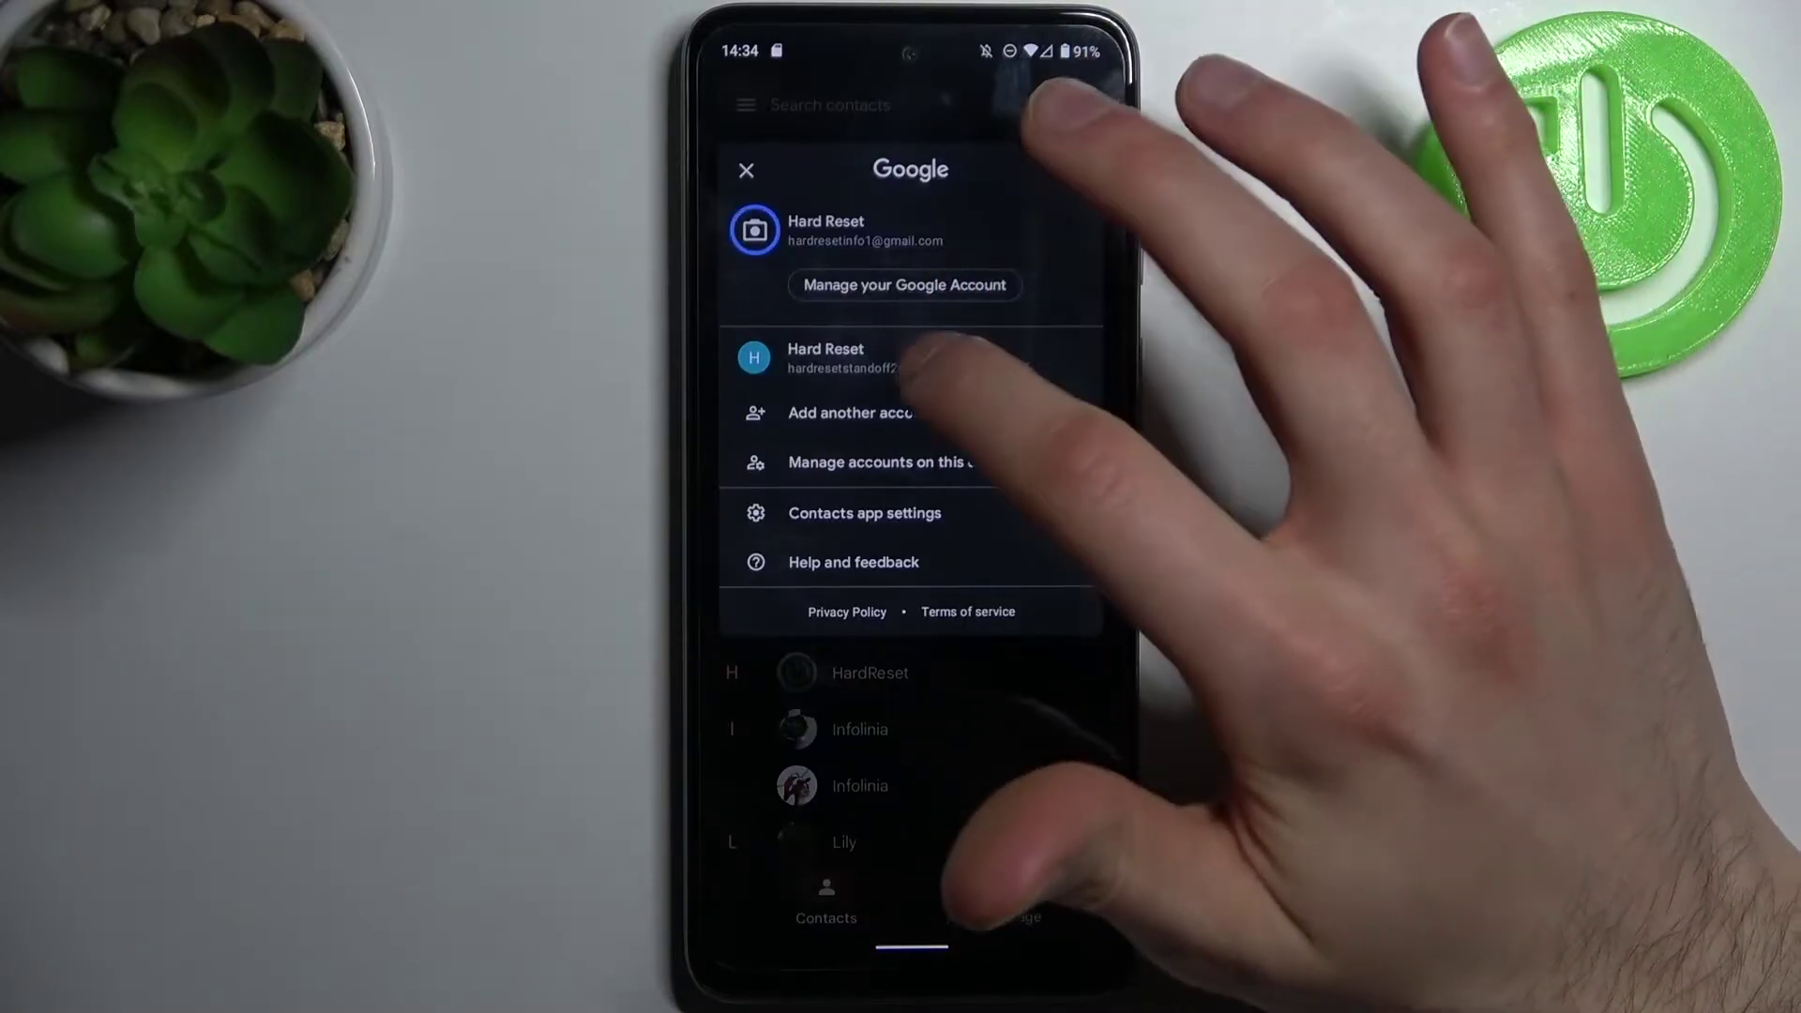
{"action": "left_click", "coordinate": [1055, 352]}
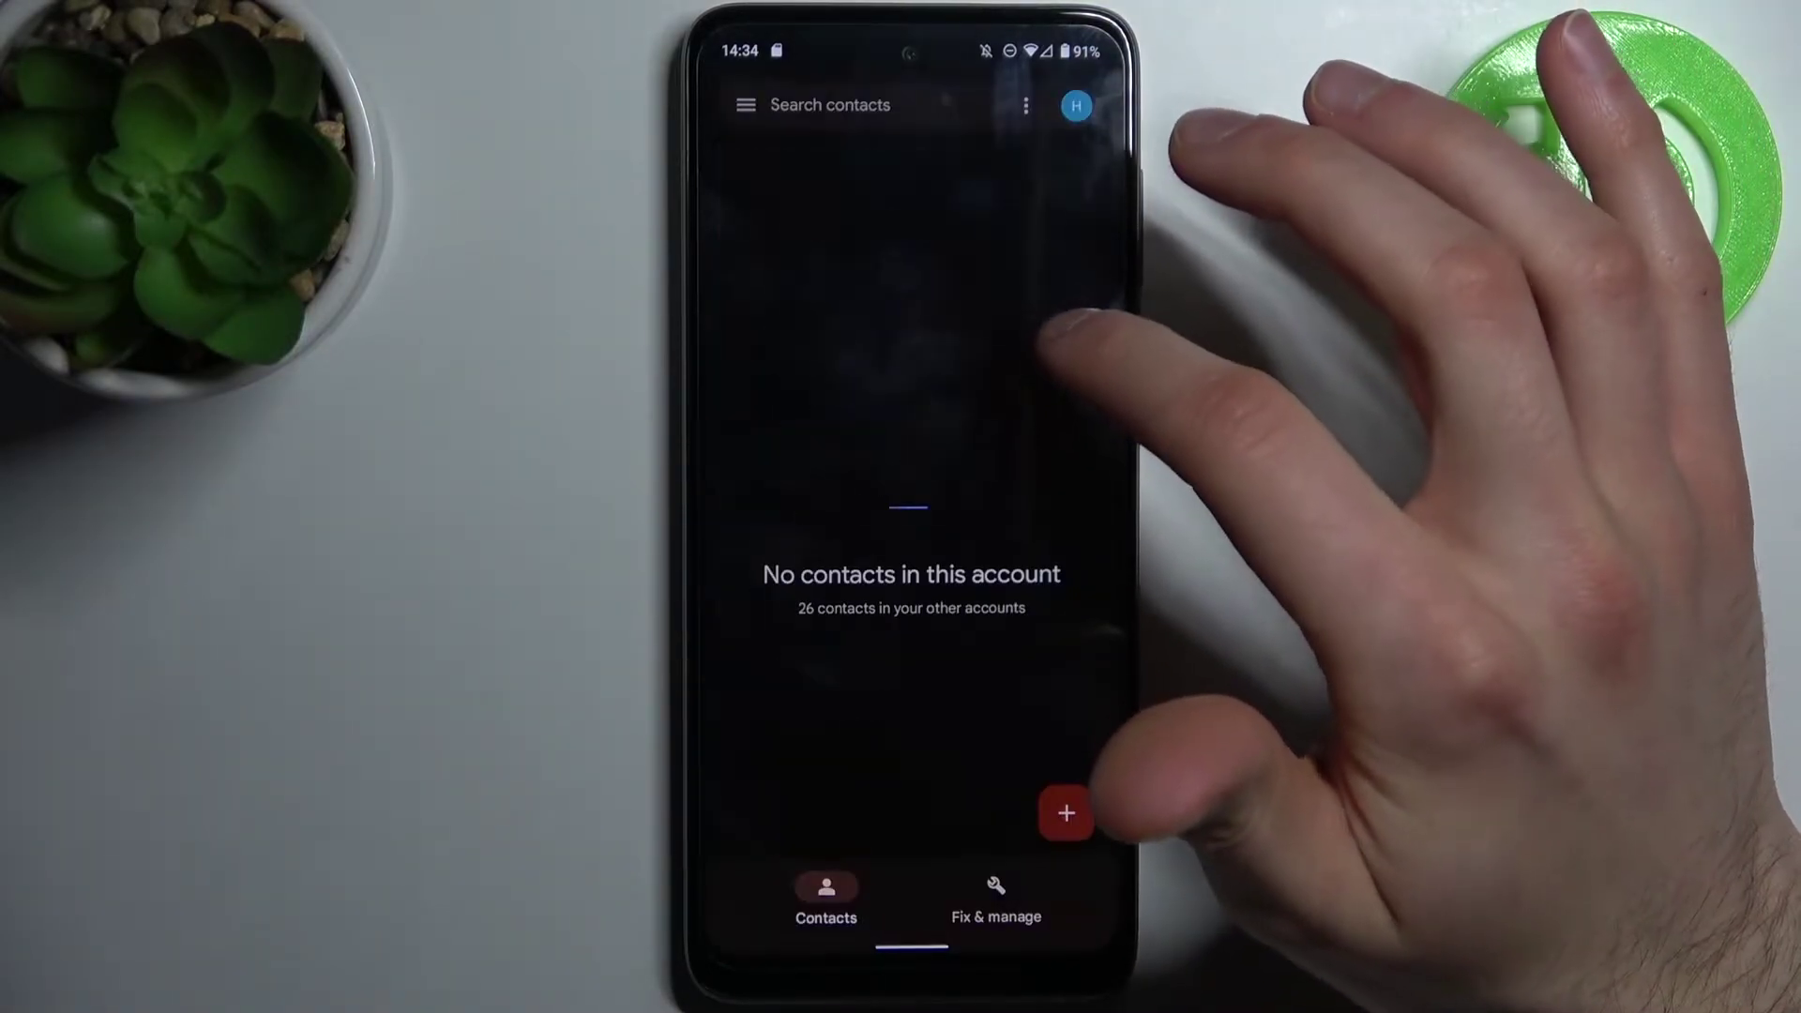
{"action": "left_click", "coordinate": [1076, 106]}
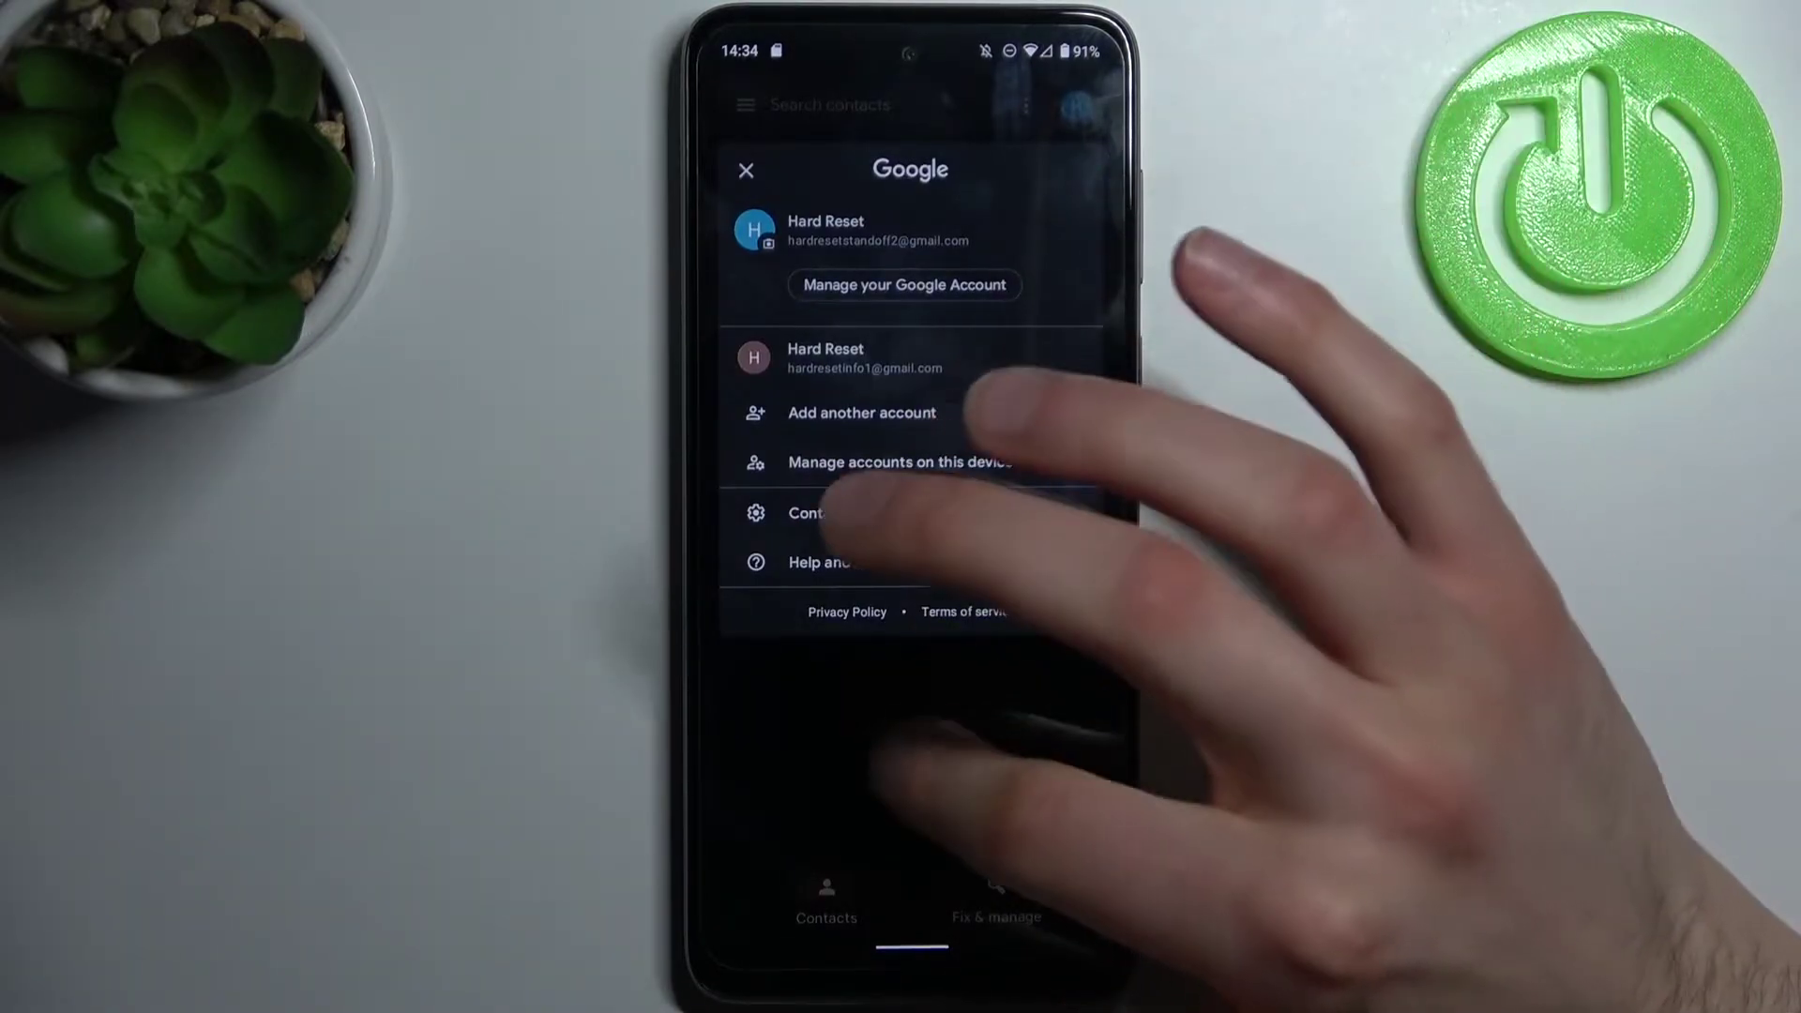
{"action": "left_click", "coordinate": [915, 704]}
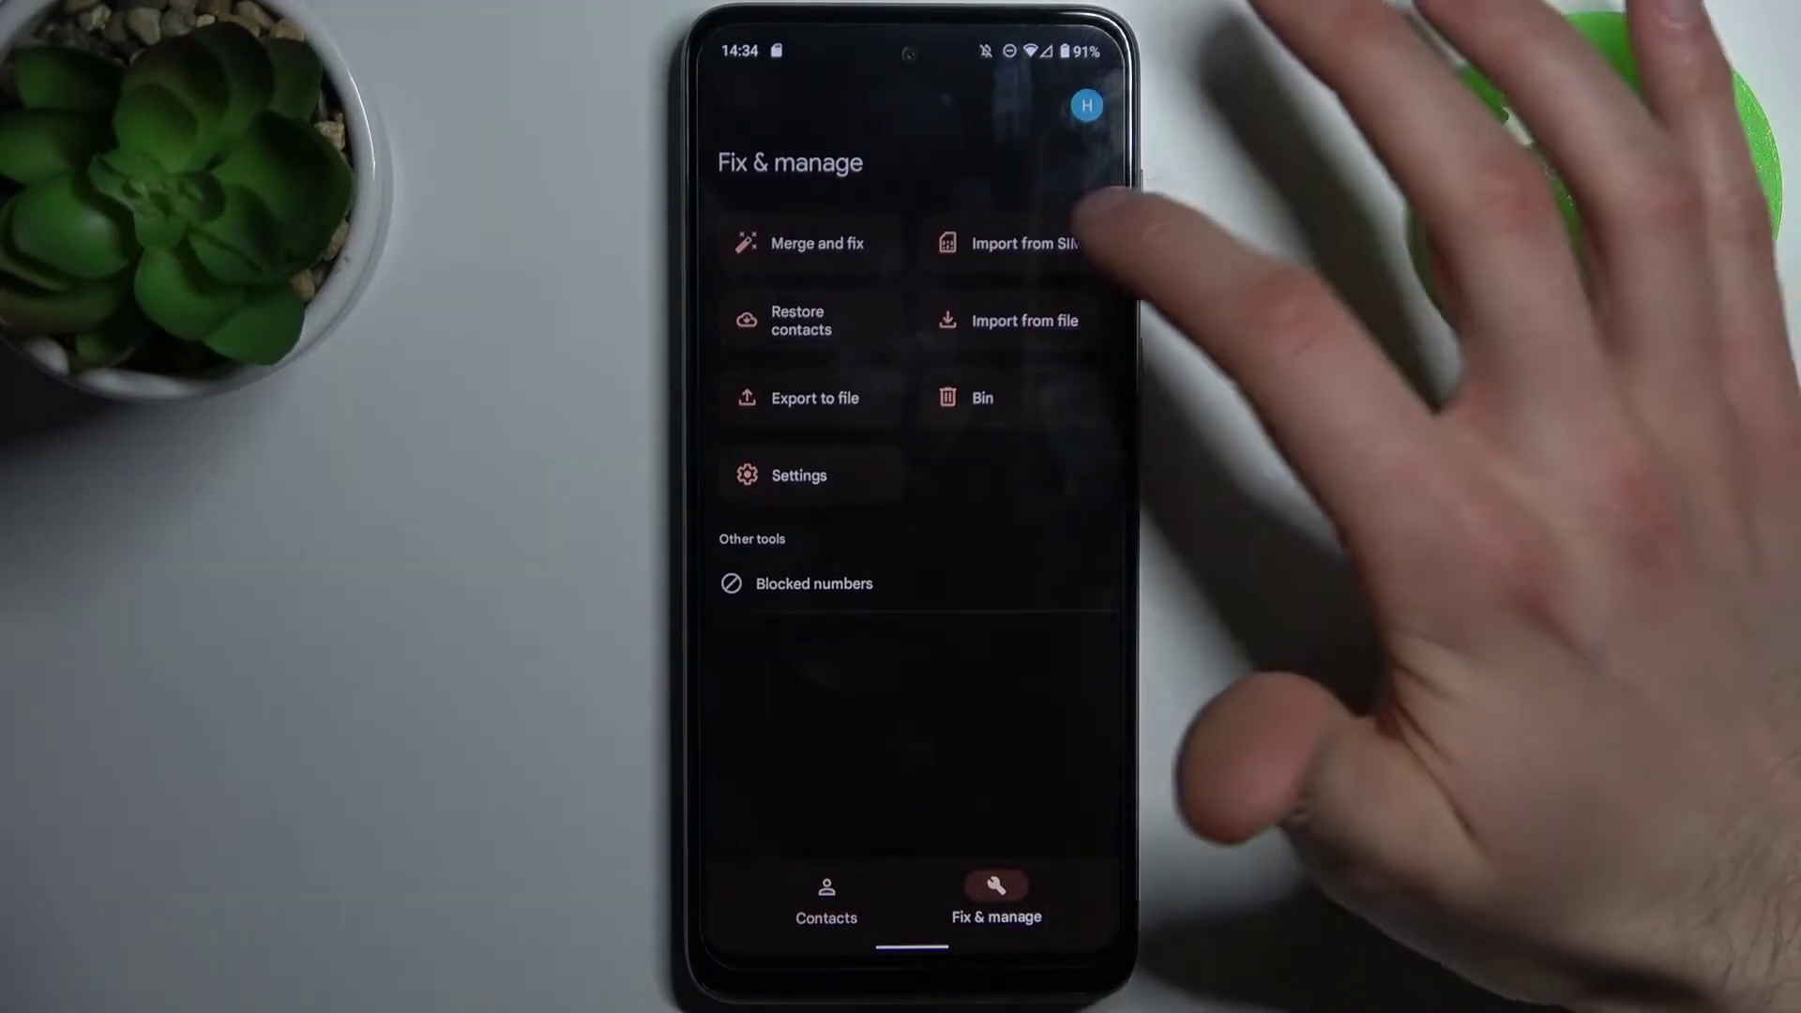
- Begin Import from SIM with Device chosen as the save destination
{"action": "left_click", "coordinate": [1016, 244]}
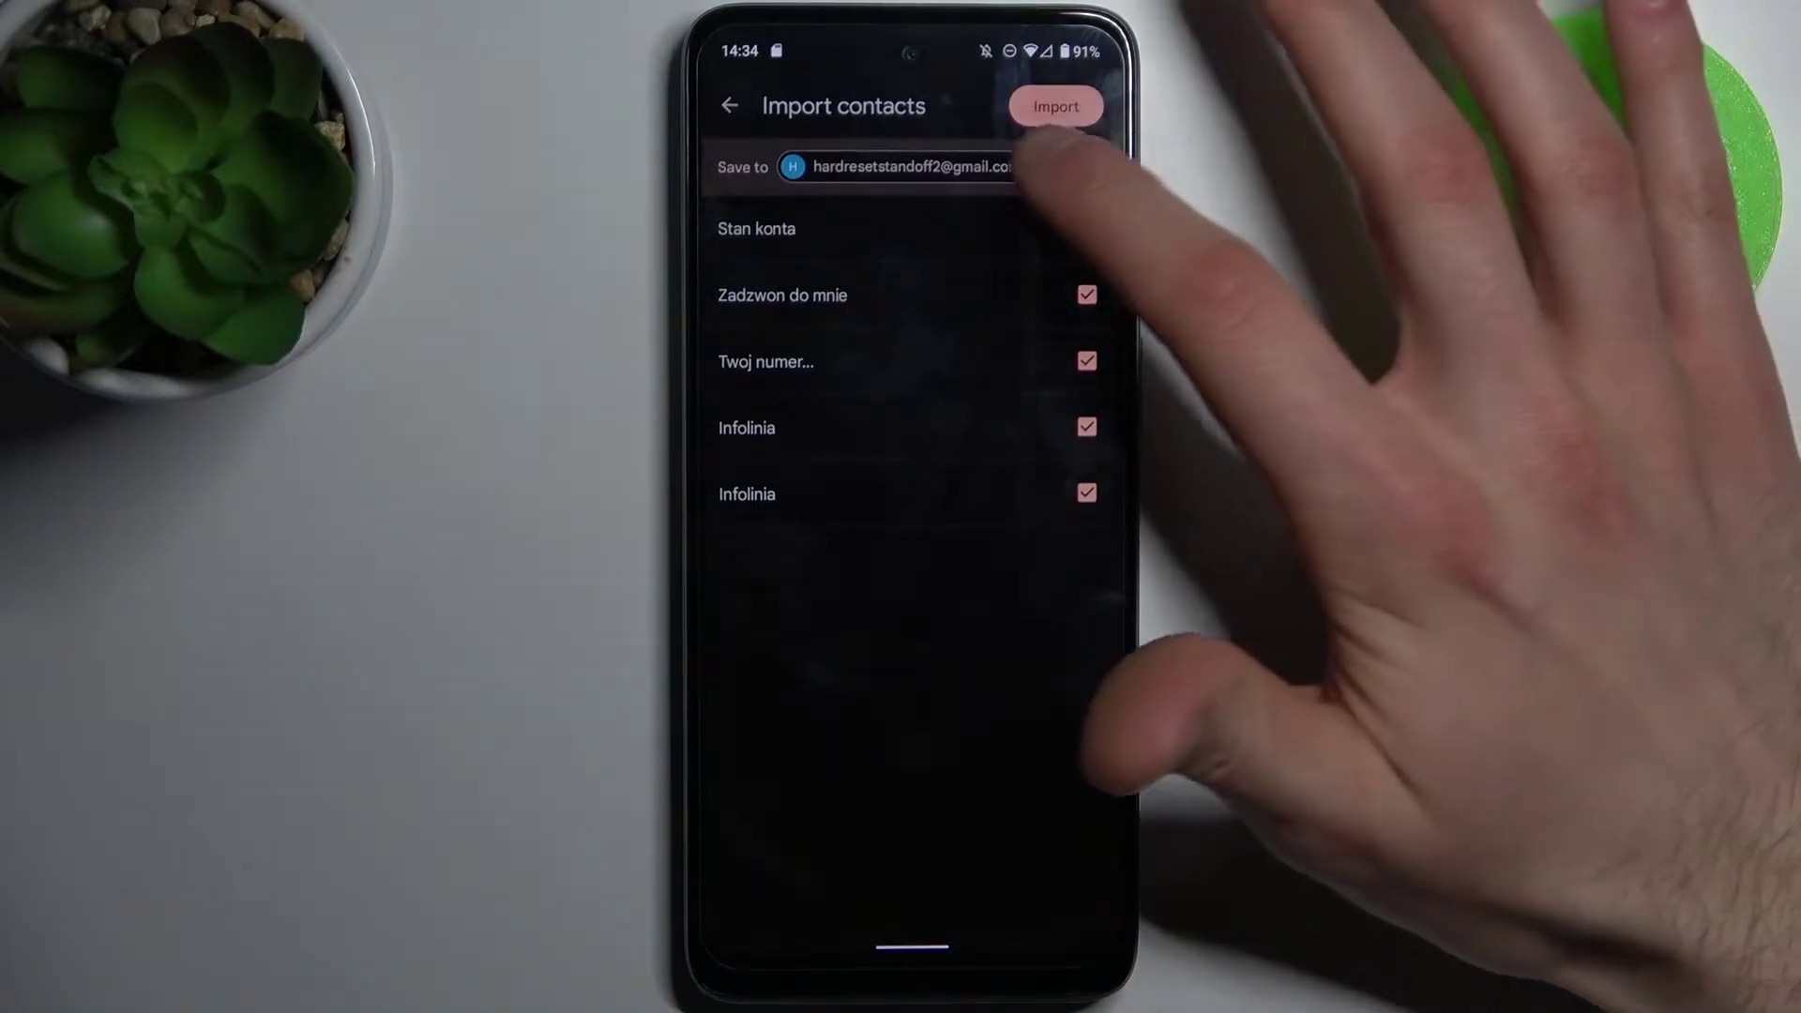
{"action": "left_click", "coordinate": [914, 166]}
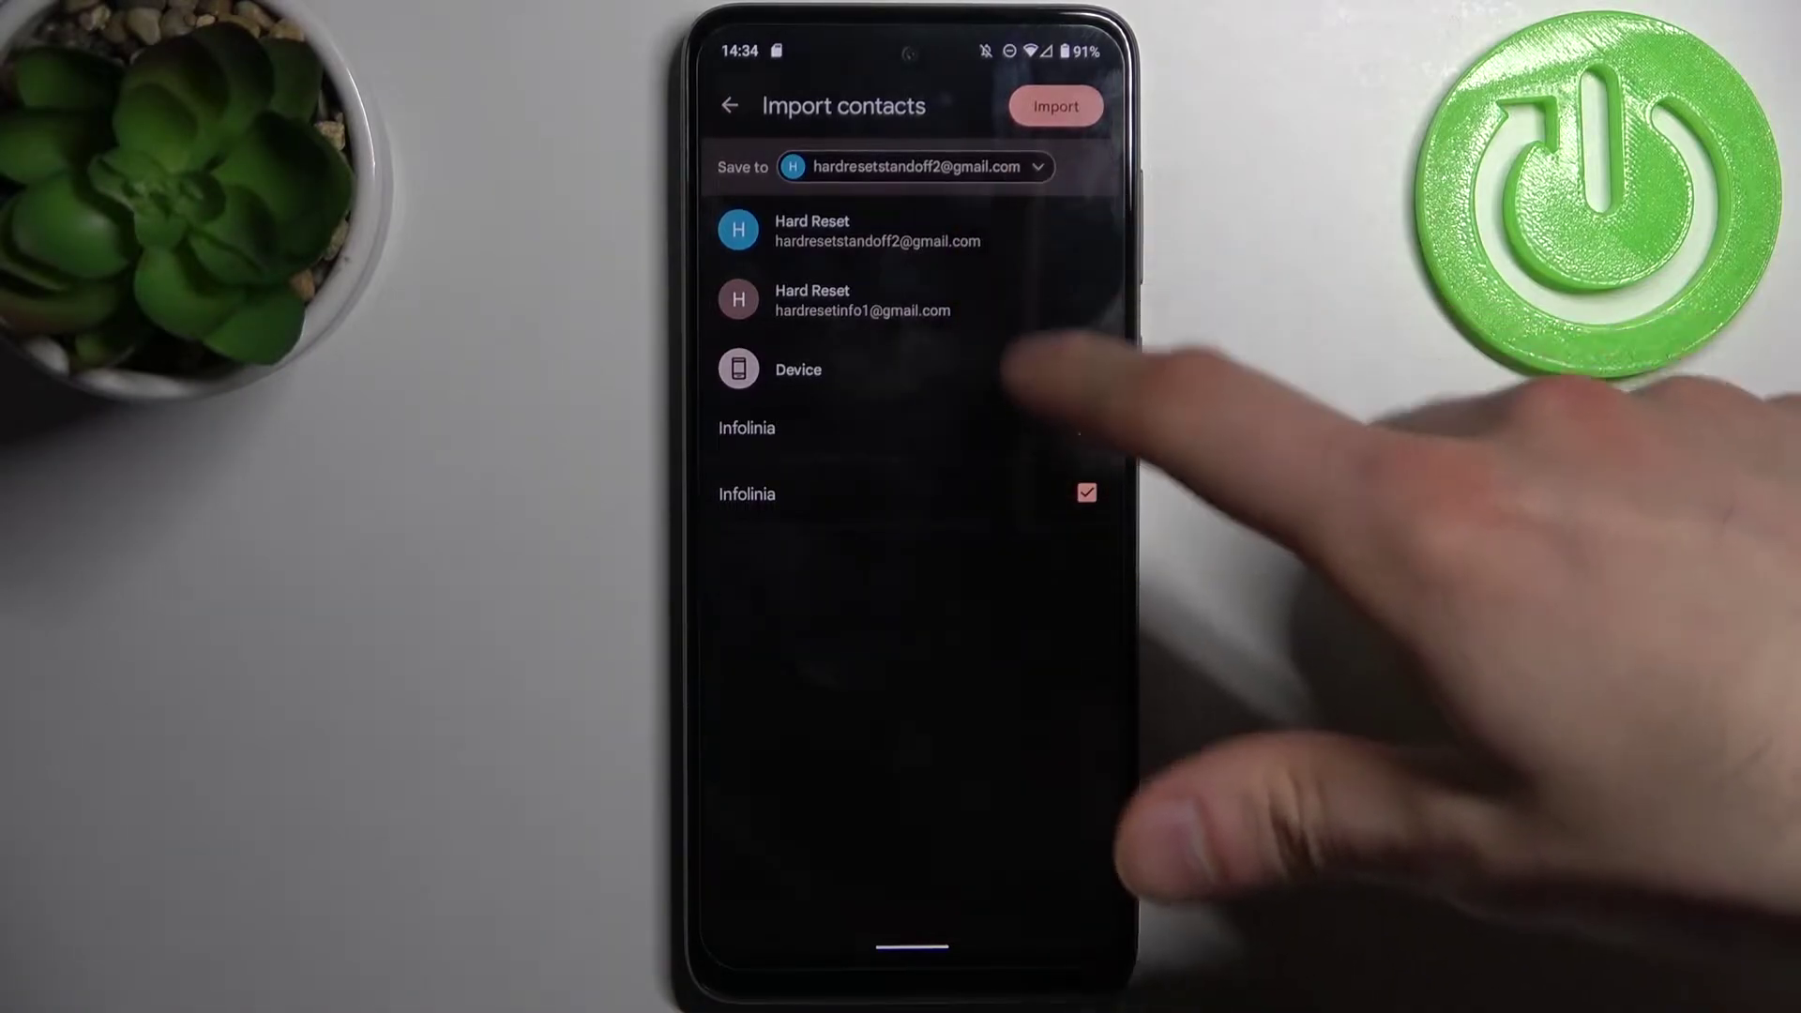
{"action": "left_click", "coordinate": [900, 371]}
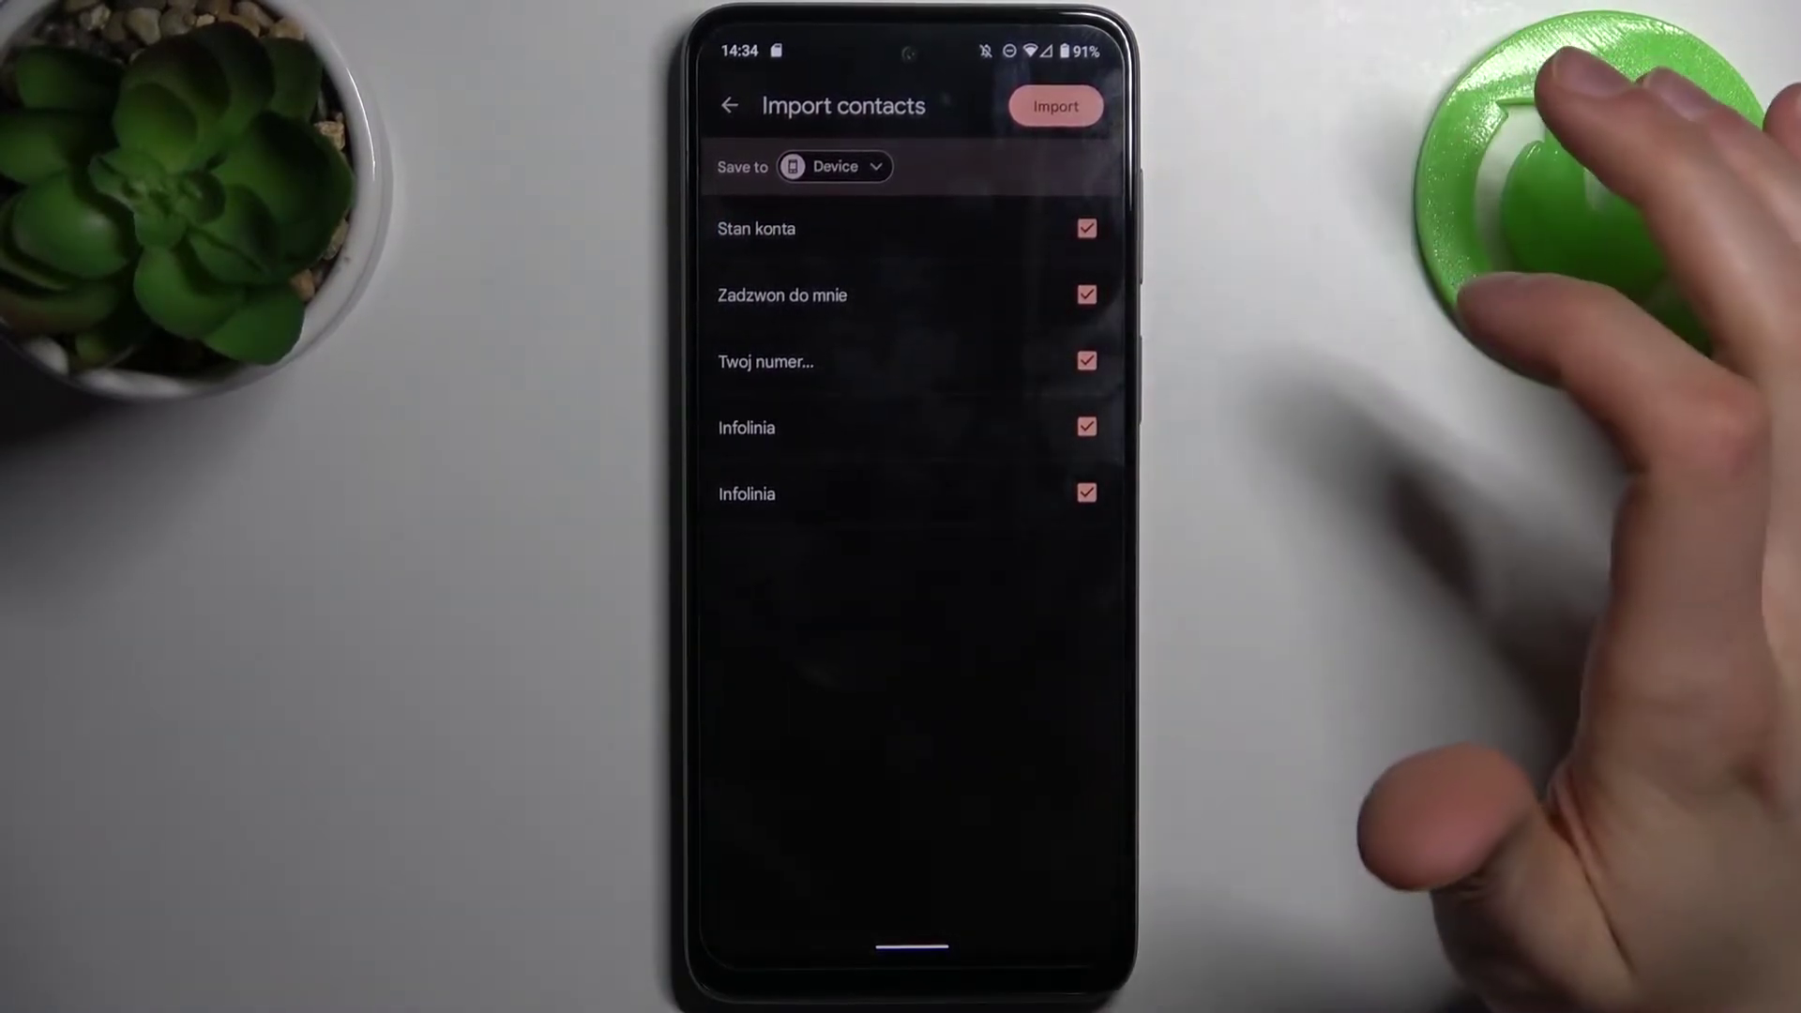
- Untick Twoj numer and the second Infolinia, import the other three, and decline backup
{"action": "left_click", "coordinate": [1086, 228]}
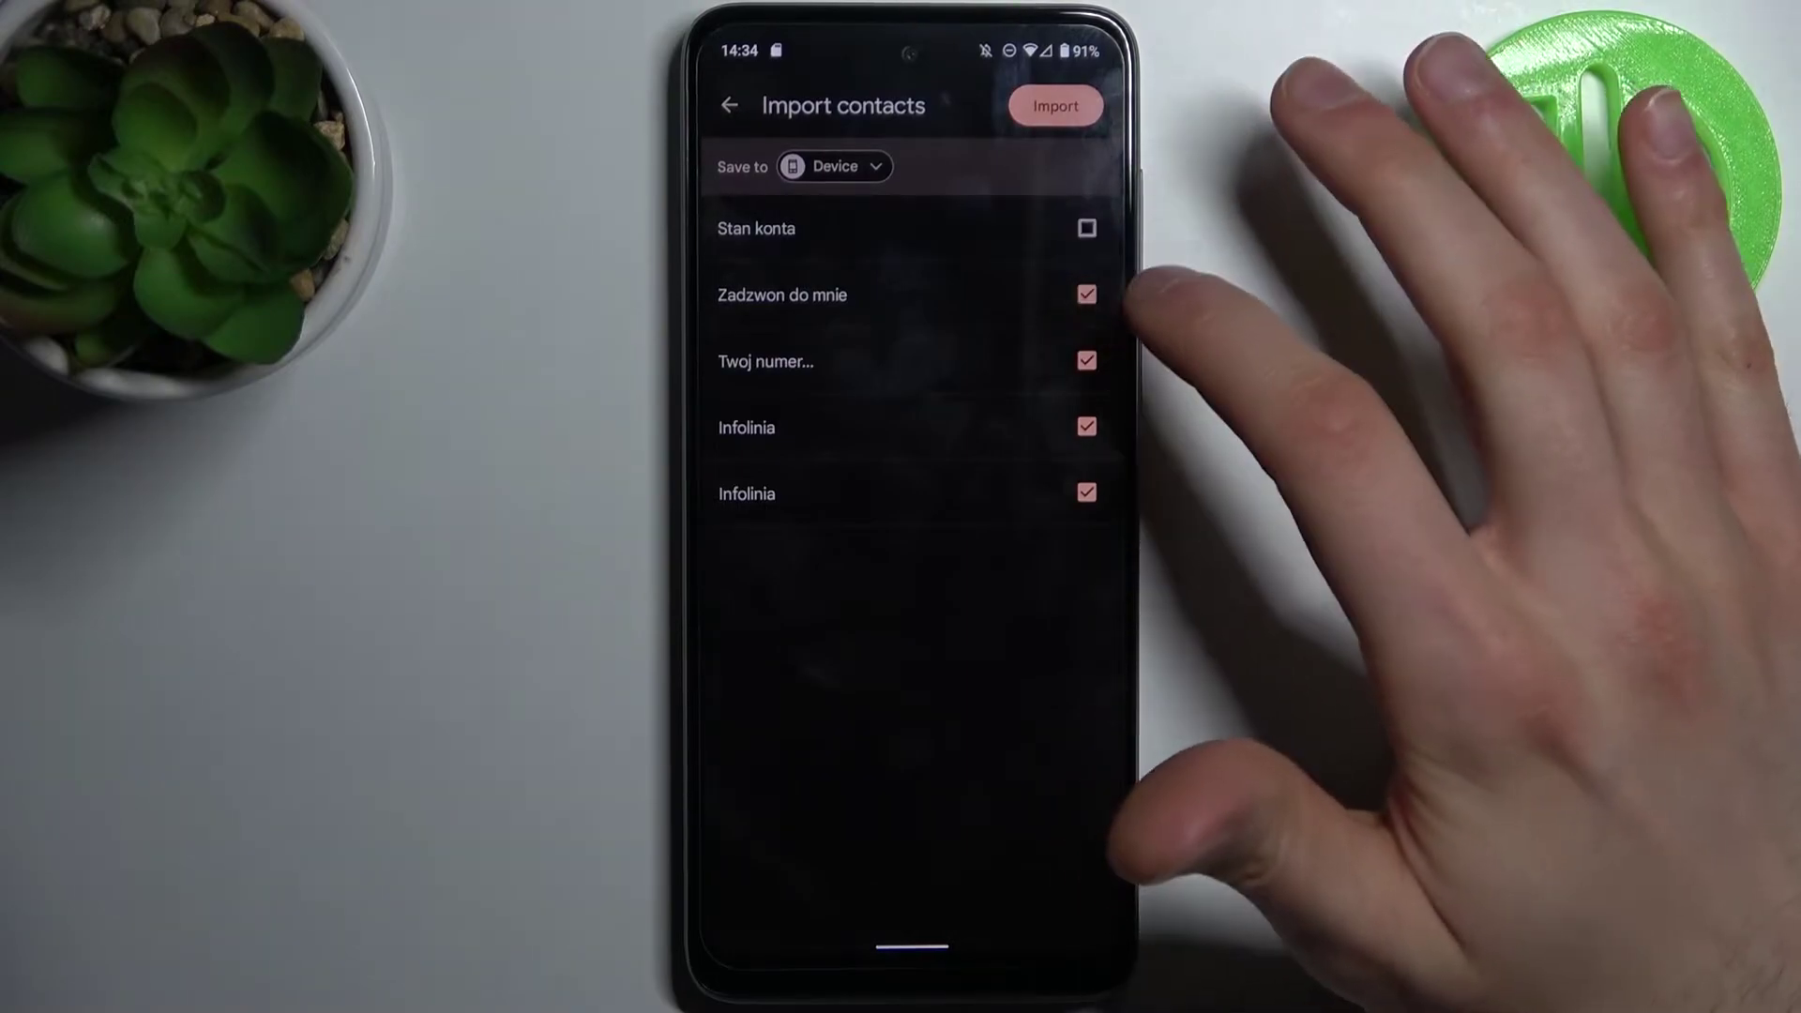
{"action": "left_click", "coordinate": [1088, 294]}
{"action": "left_click", "coordinate": [1086, 229]}
{"action": "left_click", "coordinate": [1086, 295]}
{"action": "left_click", "coordinate": [1087, 426]}
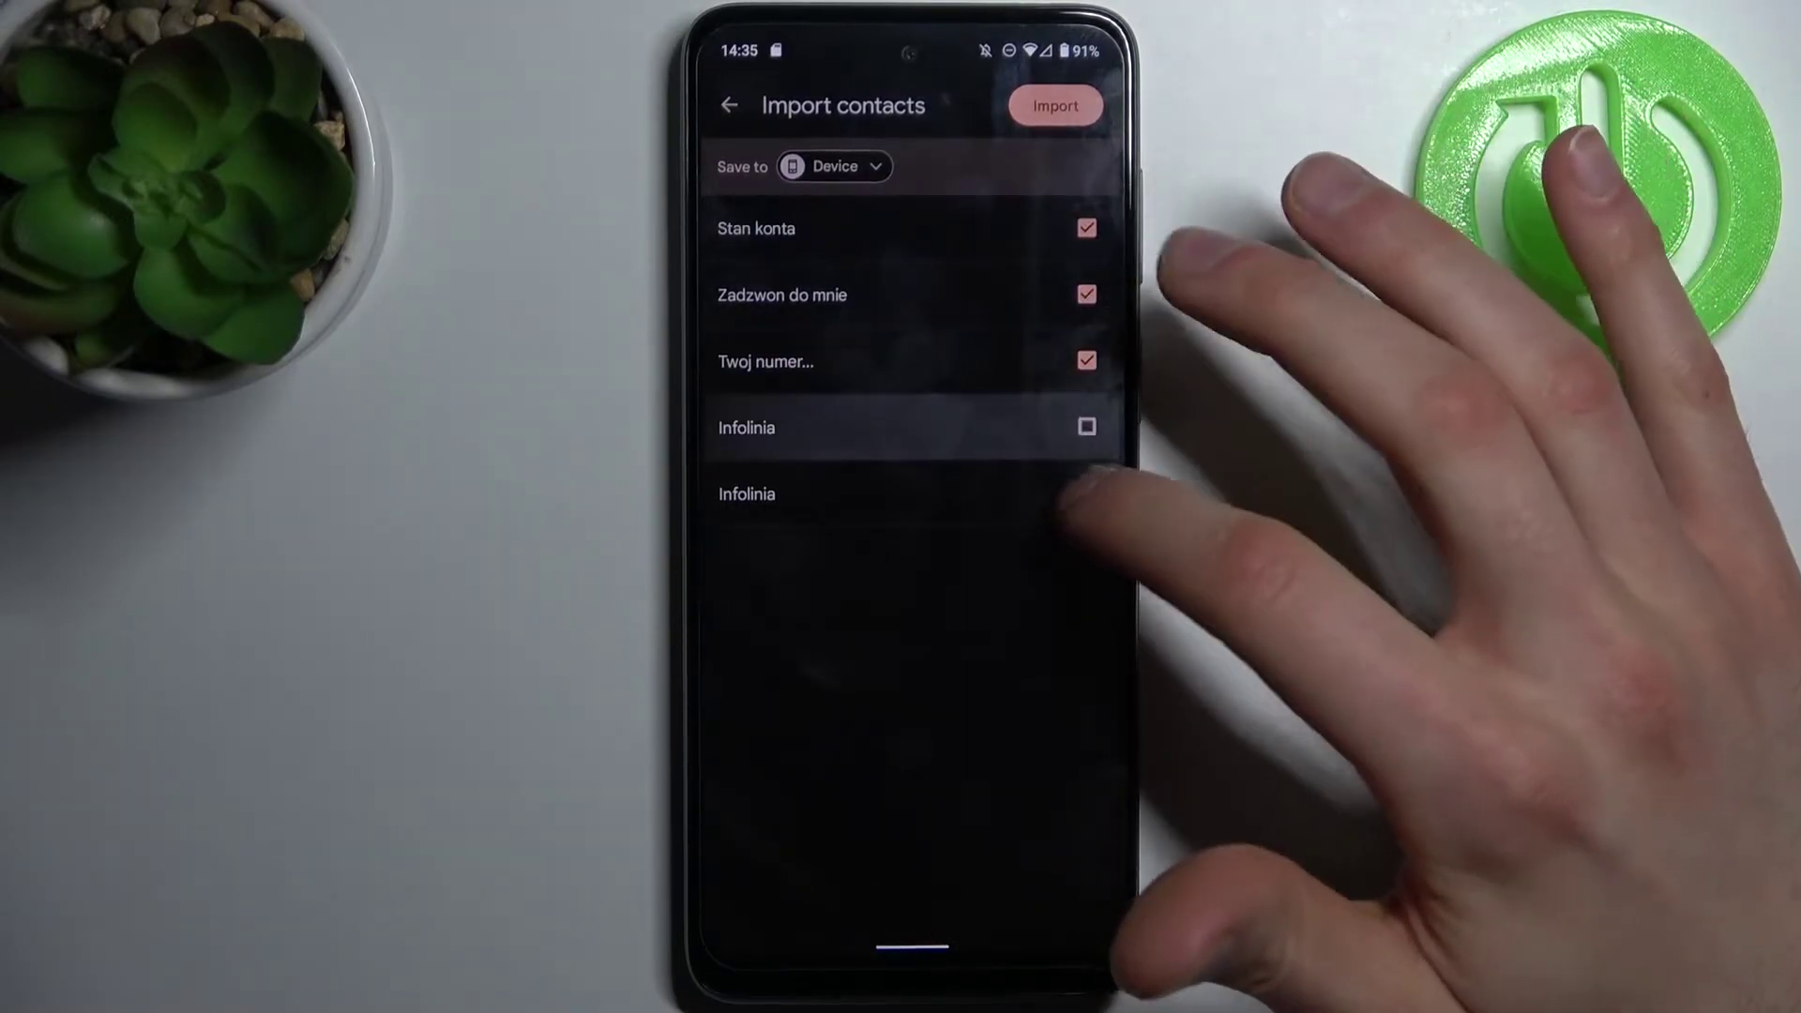
{"action": "left_click", "coordinate": [1087, 493]}
{"action": "left_click", "coordinate": [1087, 426]}
{"action": "left_click", "coordinate": [1086, 360]}
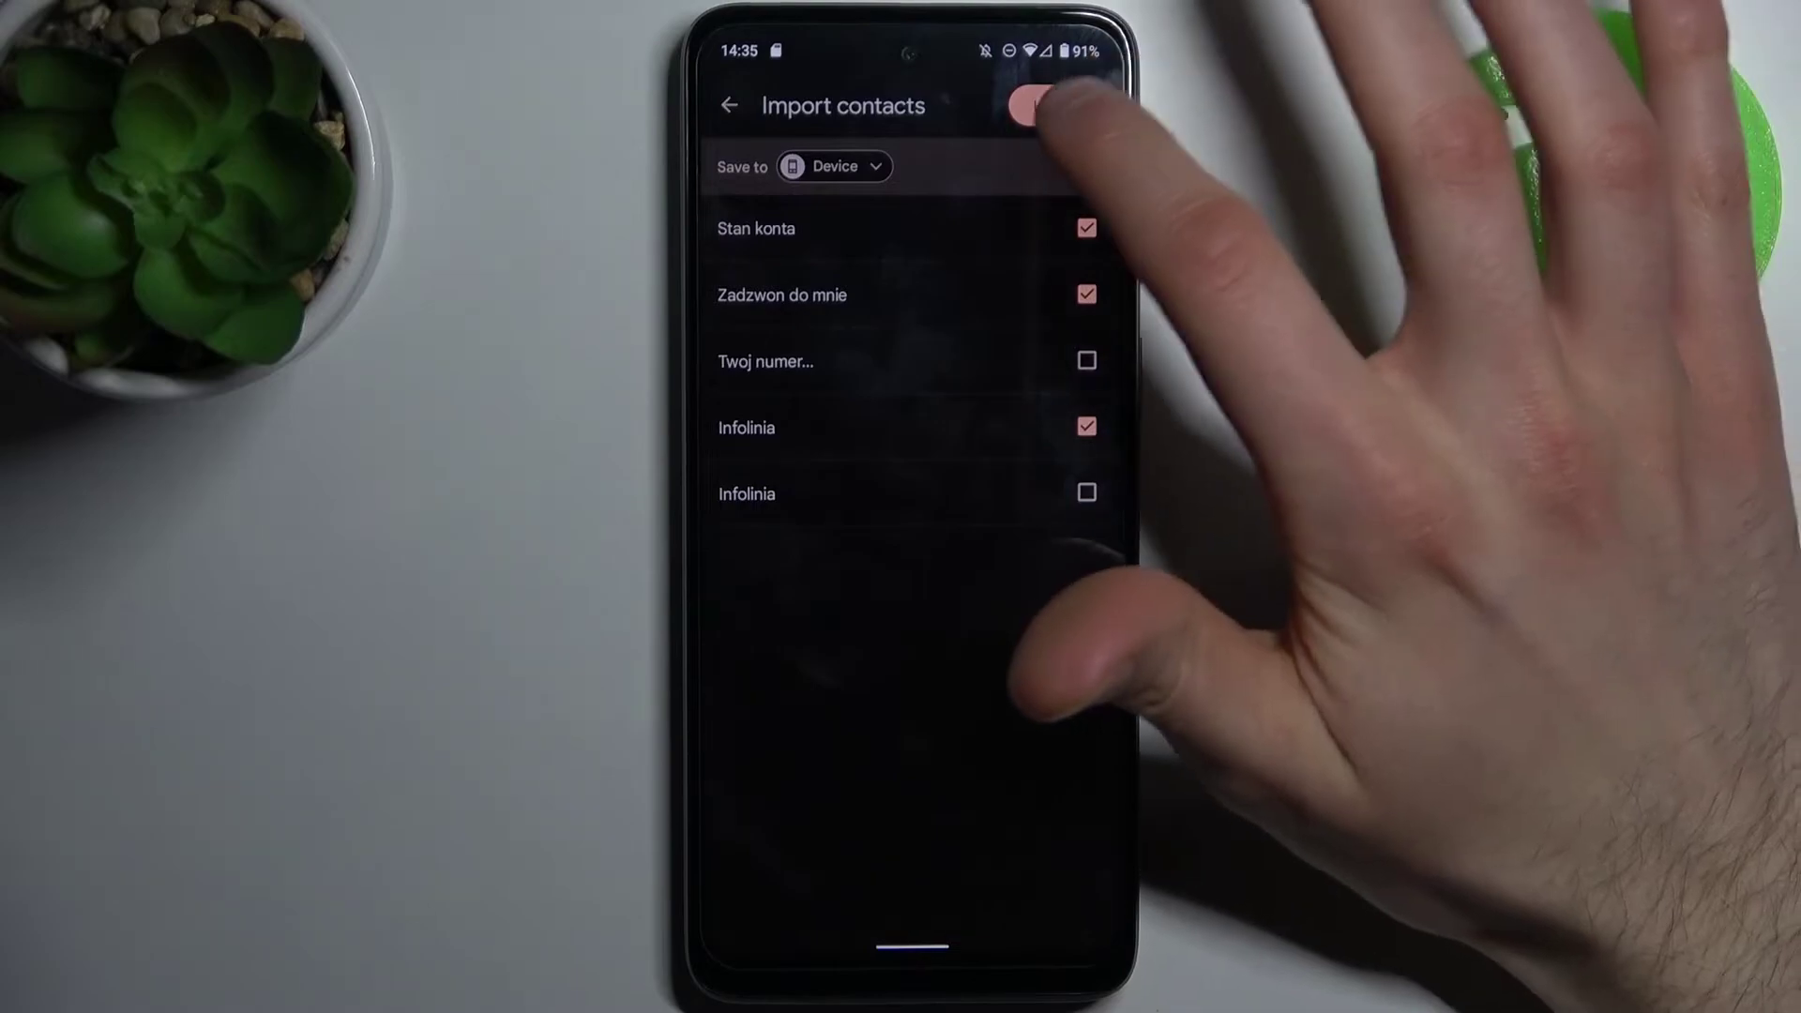
{"action": "left_click", "coordinate": [1036, 105]}
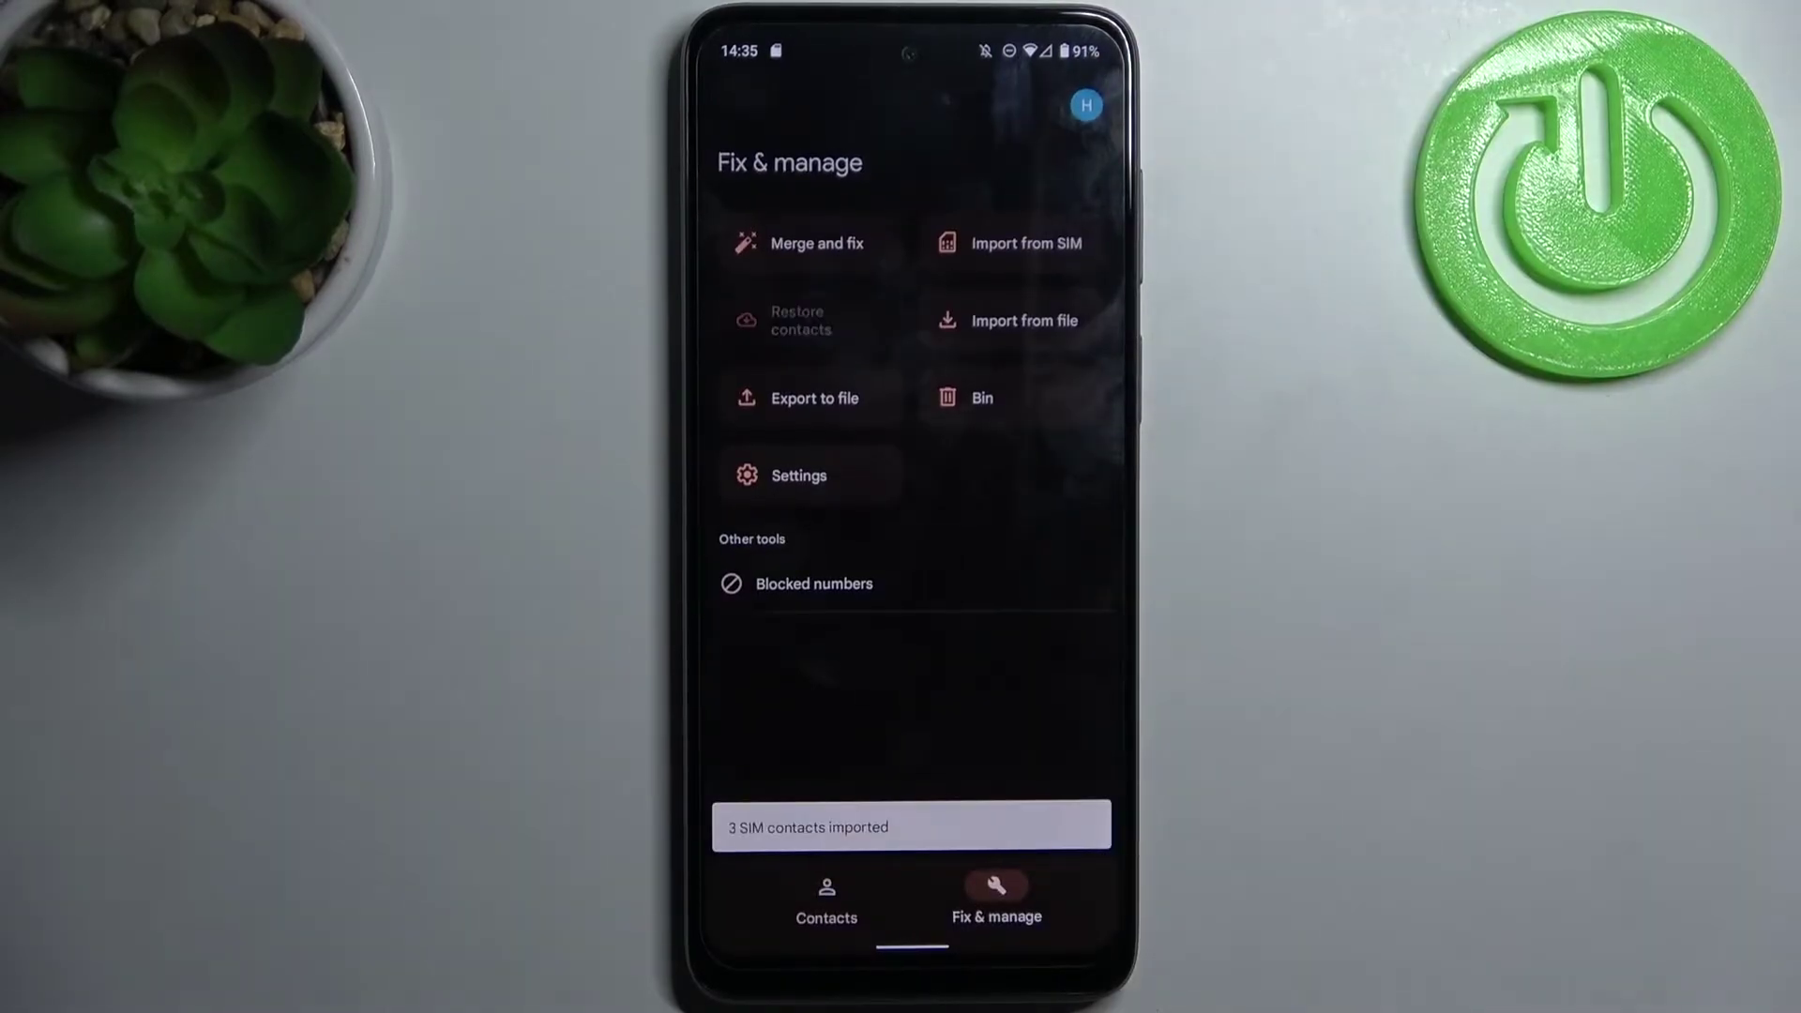
{"action": "left_click", "coordinate": [901, 905]}
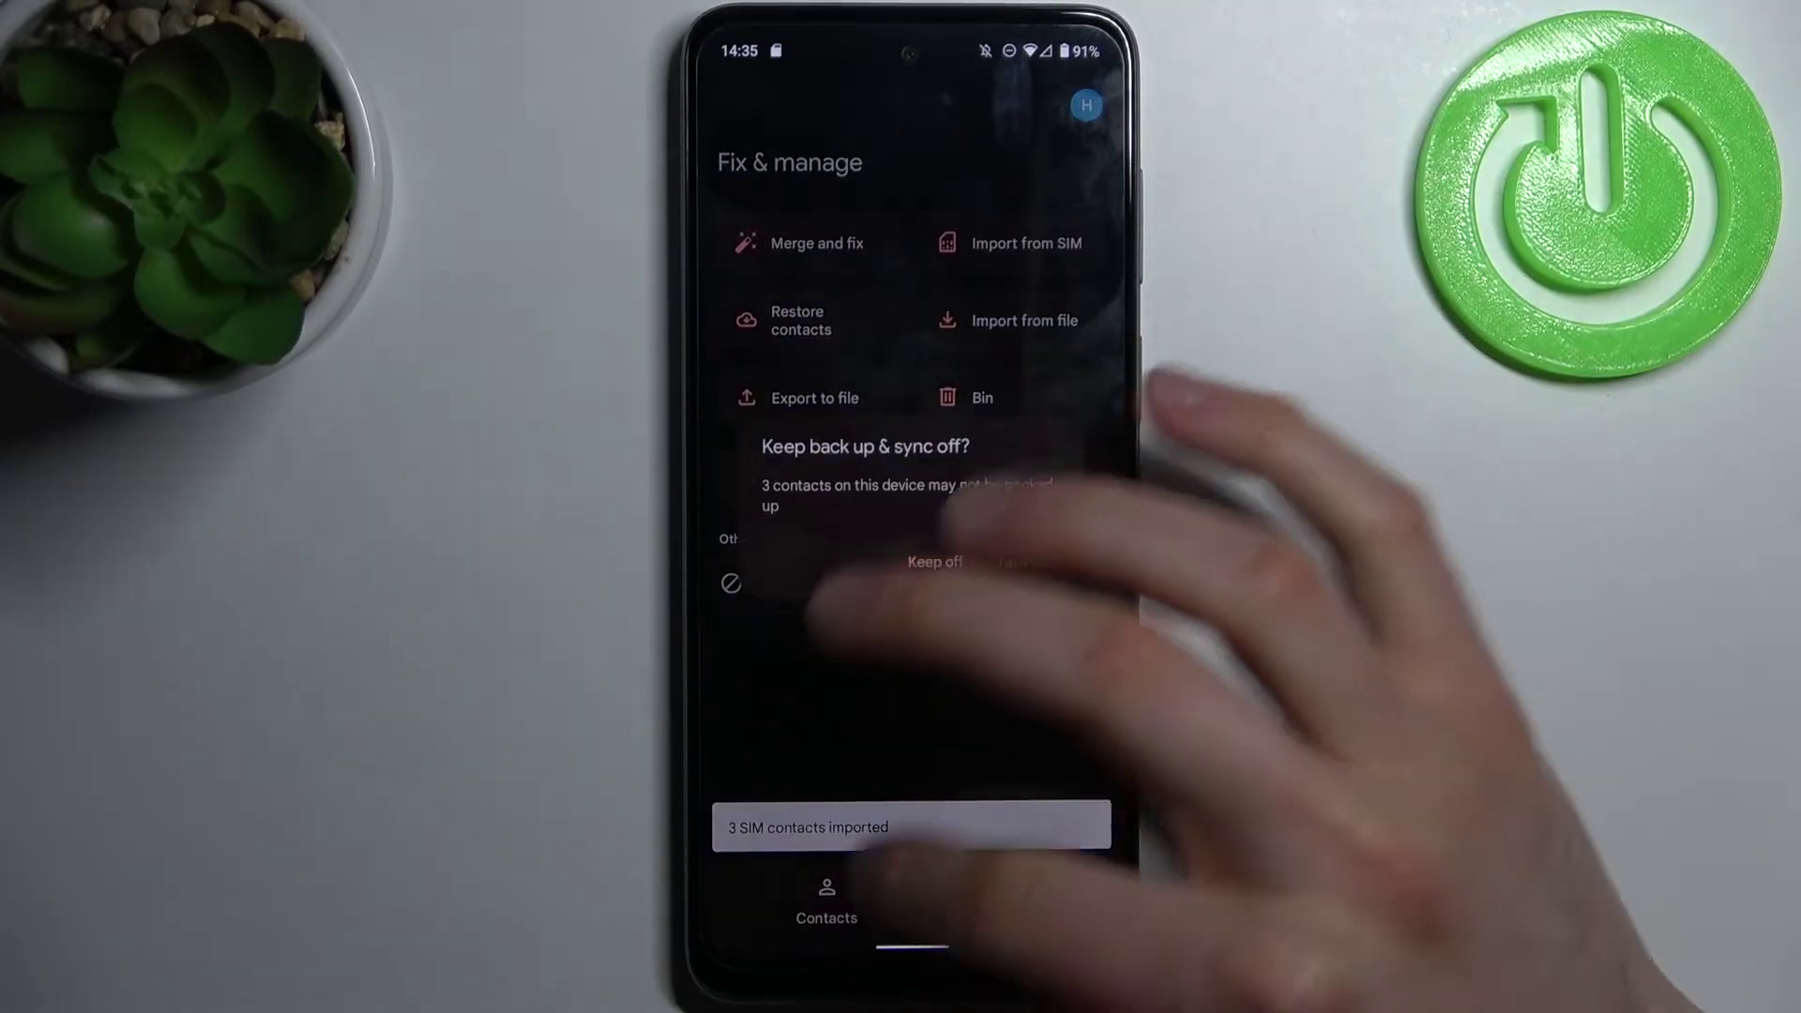
- Leave Contacts for the home screen and swipe across it toward the Phone app
{"action": "left_click_drag", "start_coordinate": [912, 942], "coordinate": [912, 592]}
{"action": "left_click_drag", "start_coordinate": [1070, 591], "coordinate": [788, 590]}
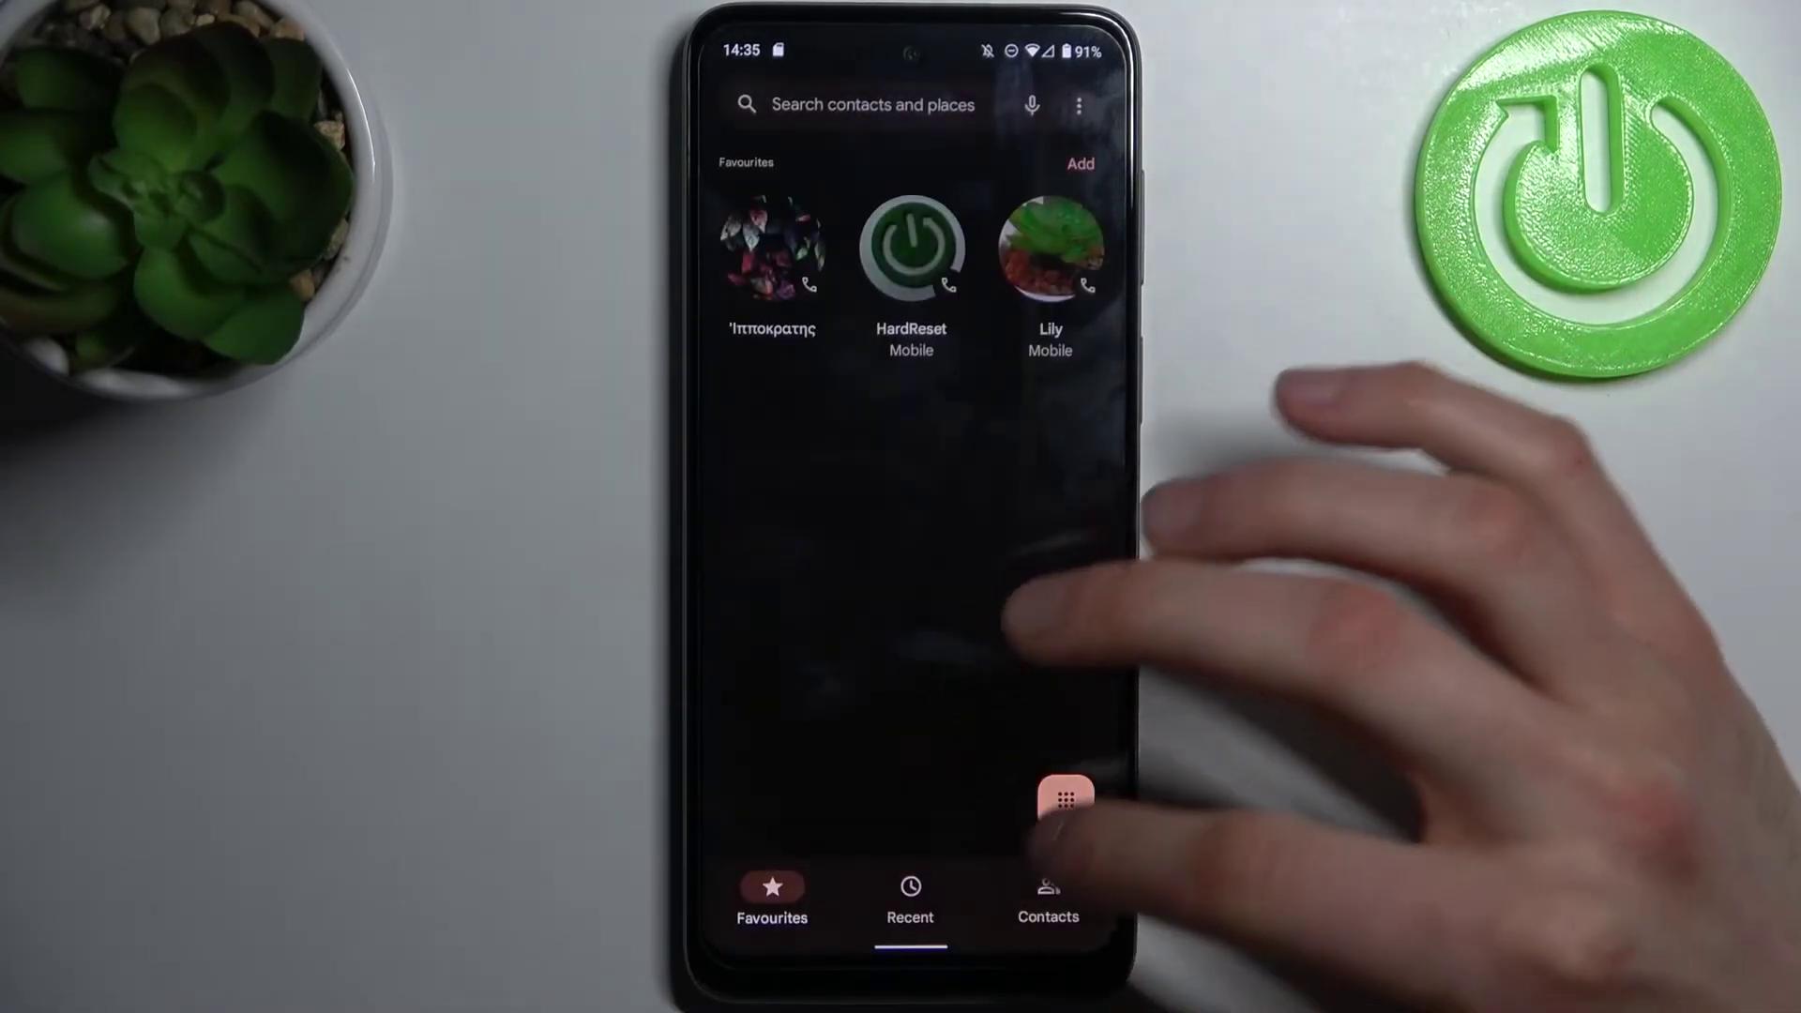
{"action": "scroll", "coordinate": [915, 493], "scroll_direction": "down", "scroll_amount": 10}
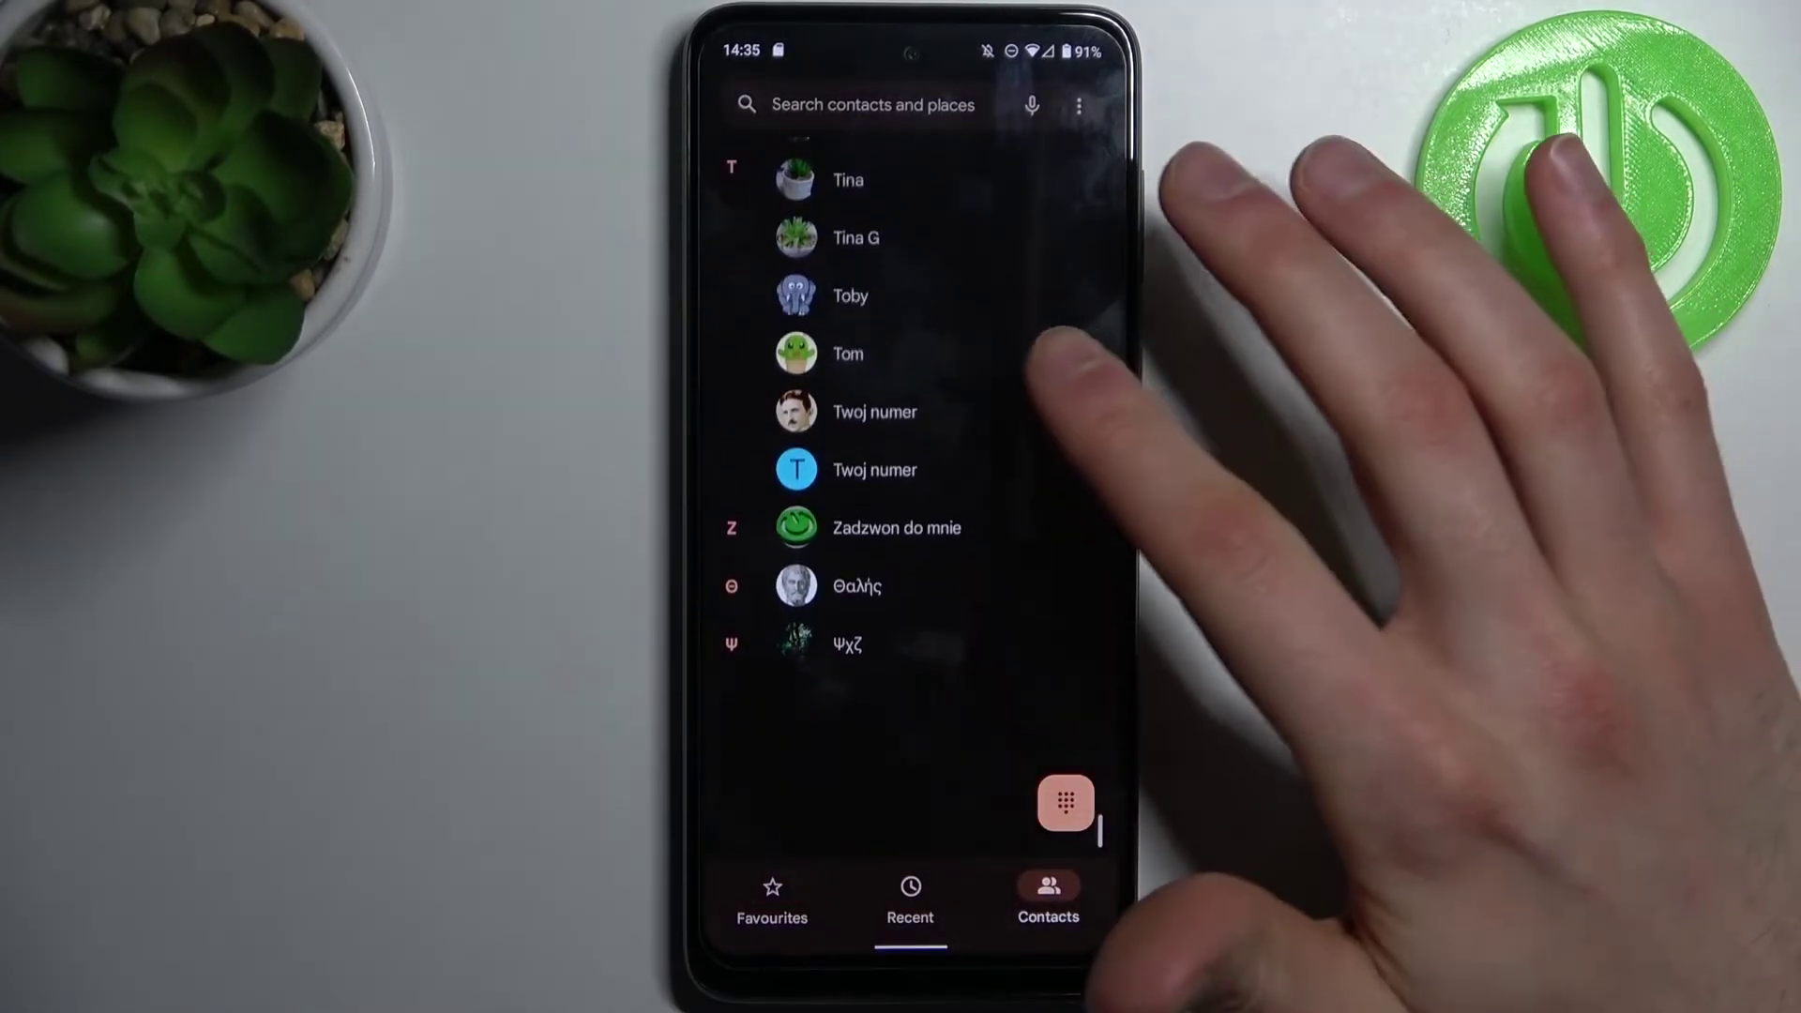
{"action": "scroll", "coordinate": [914, 493], "scroll_direction": "up", "scroll_amount": 10}
{"action": "scroll", "coordinate": [915, 492], "scroll_direction": "down", "scroll_amount": 3}
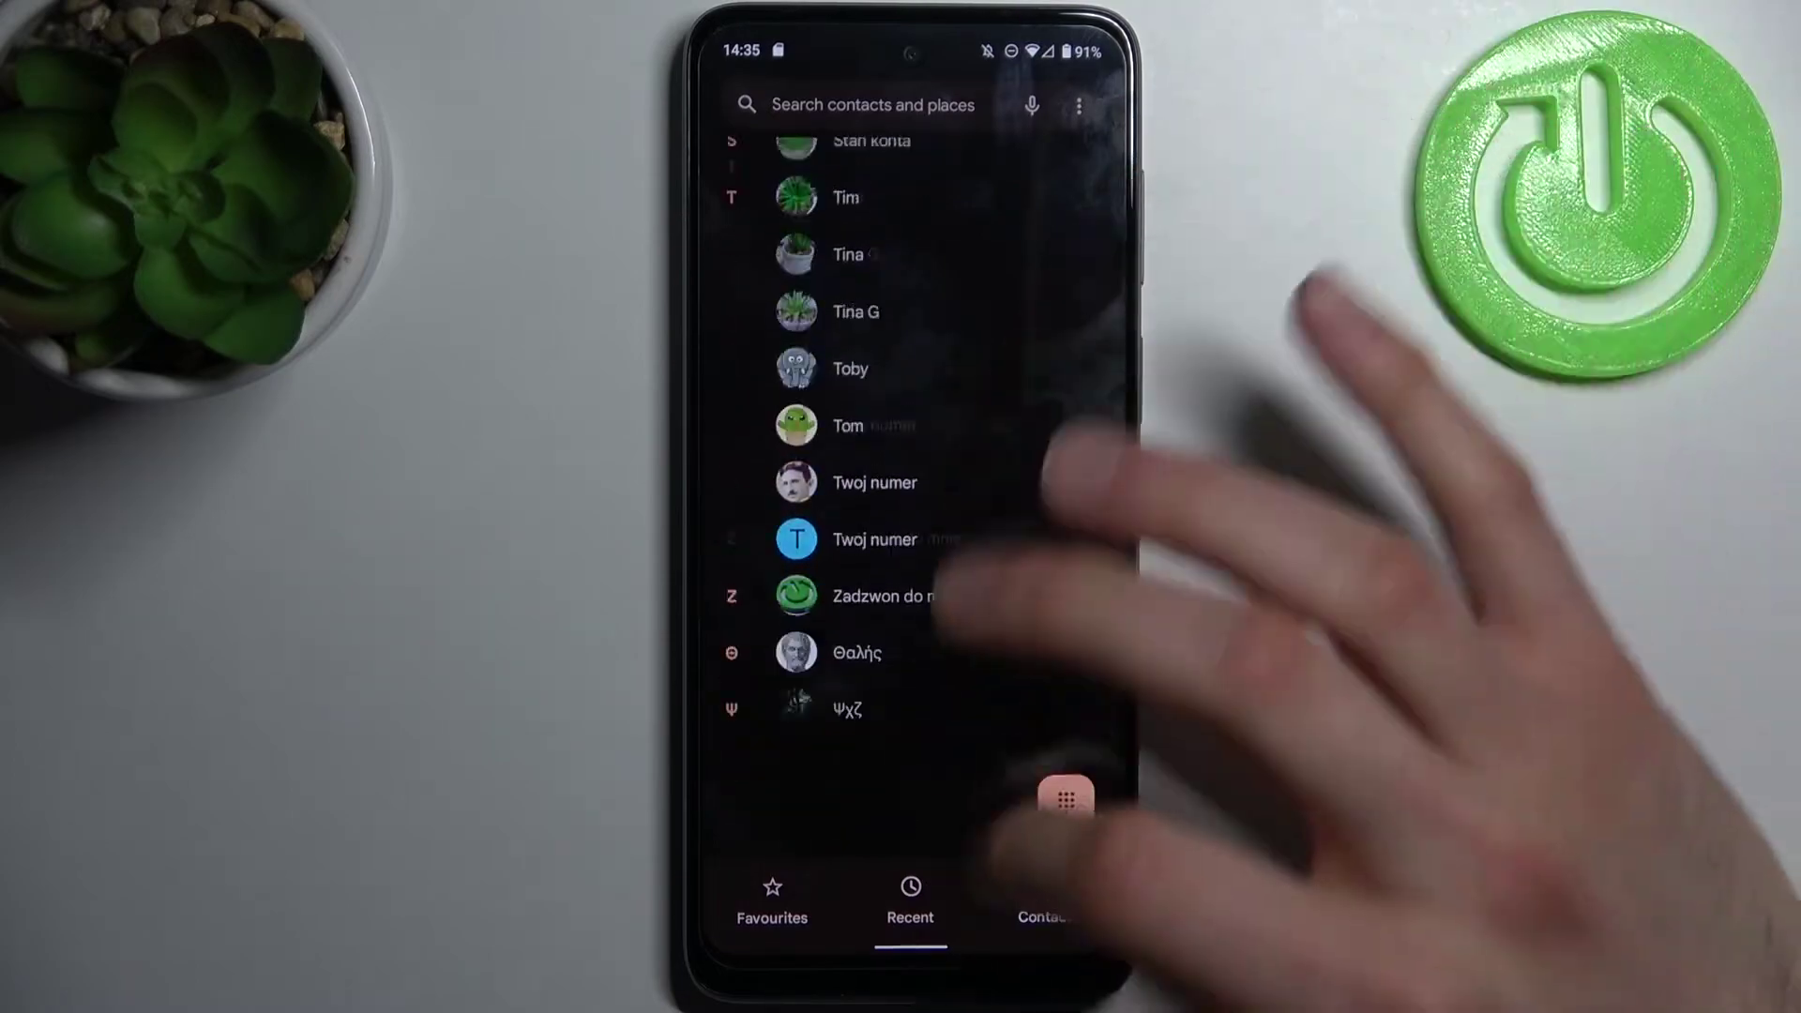
{"action": "scroll", "coordinate": [915, 492], "scroll_direction": "up", "scroll_amount": 10}
{"action": "scroll", "coordinate": [916, 493], "scroll_direction": "down", "scroll_amount": 10}
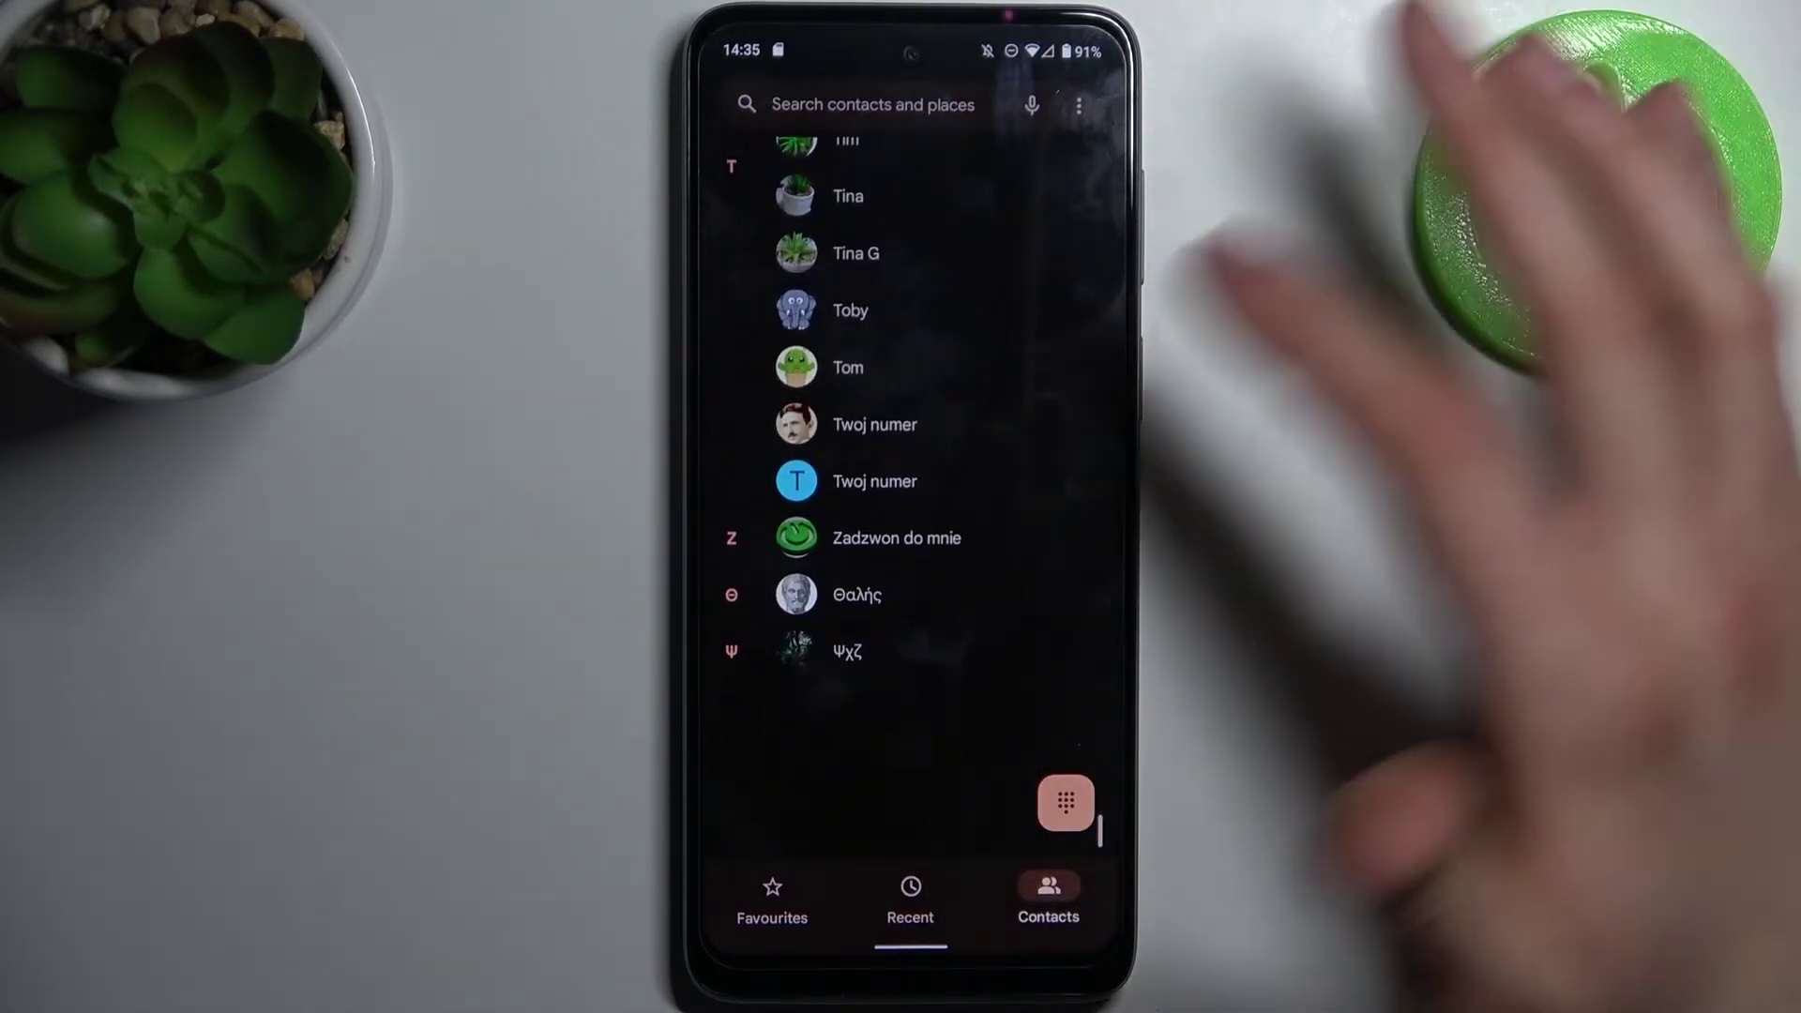
{"action": "scroll", "coordinate": [916, 493], "scroll_direction": "up", "scroll_amount": 5}
{"action": "scroll", "coordinate": [915, 492], "scroll_direction": "up", "scroll_amount": 10}
- Swipe the Phone app away so the home screen is showing
{"action": "left_click_drag", "start_coordinate": [915, 943], "coordinate": [914, 422]}
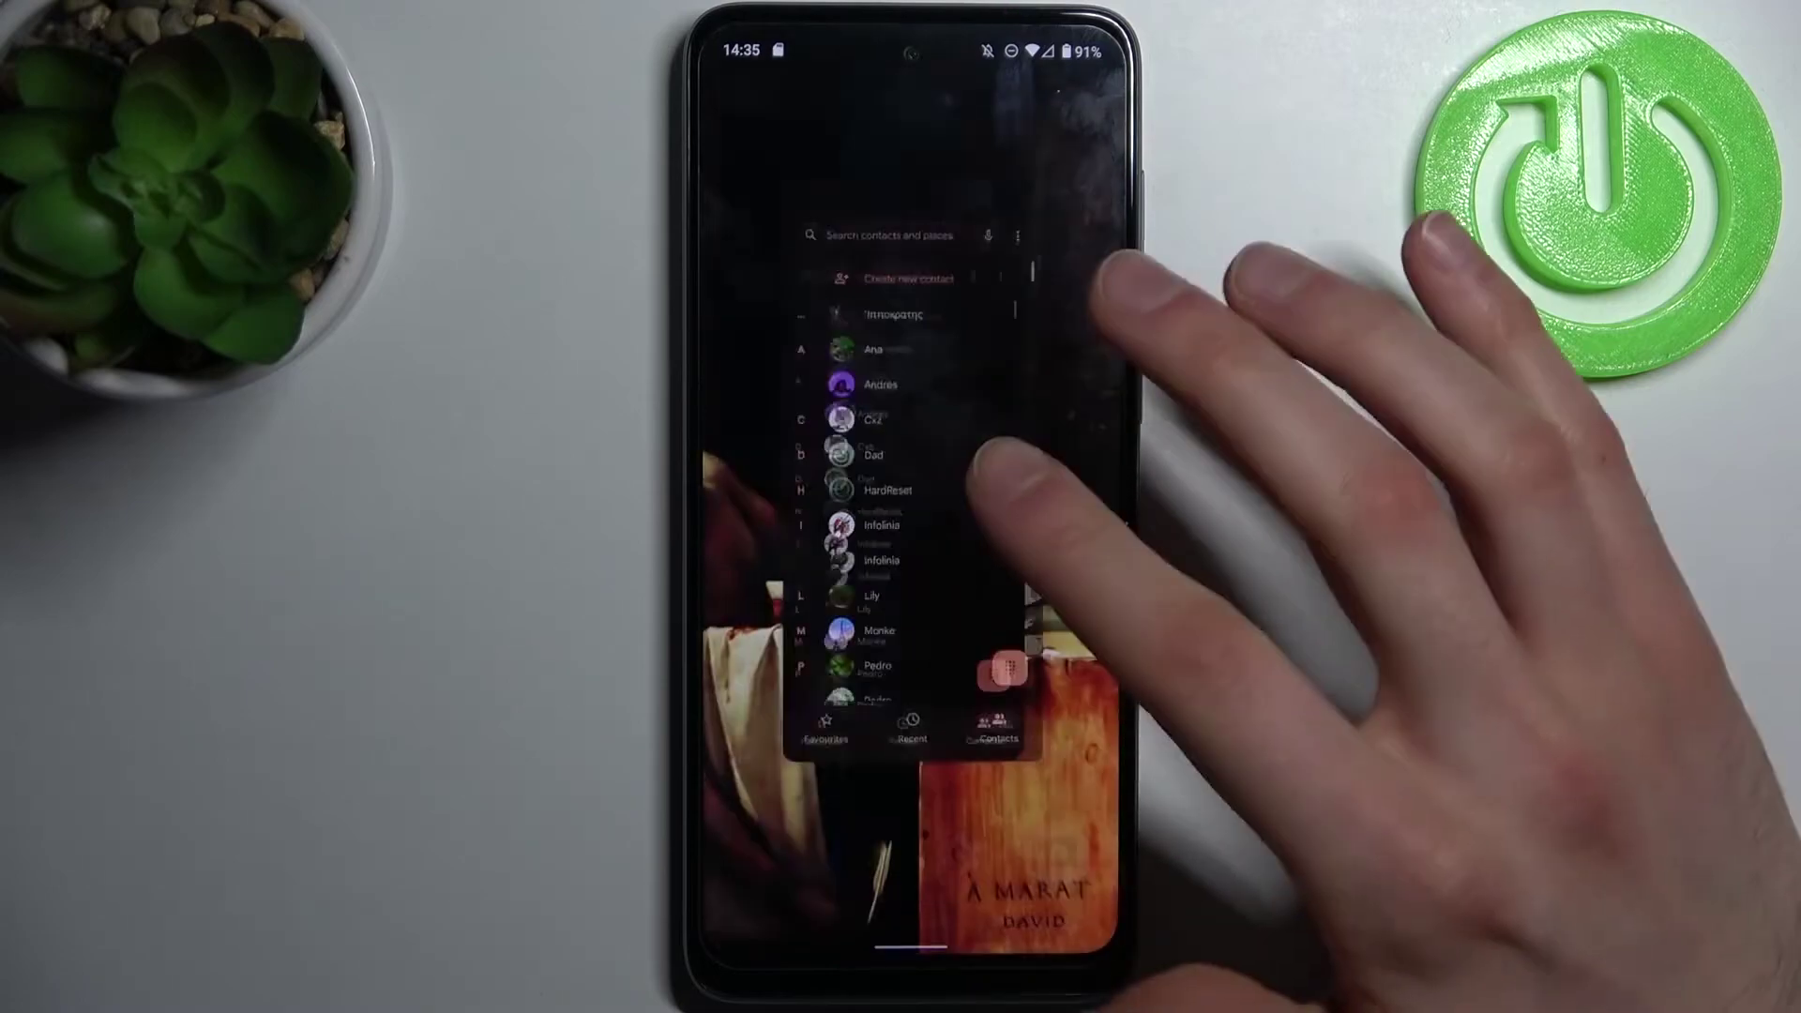